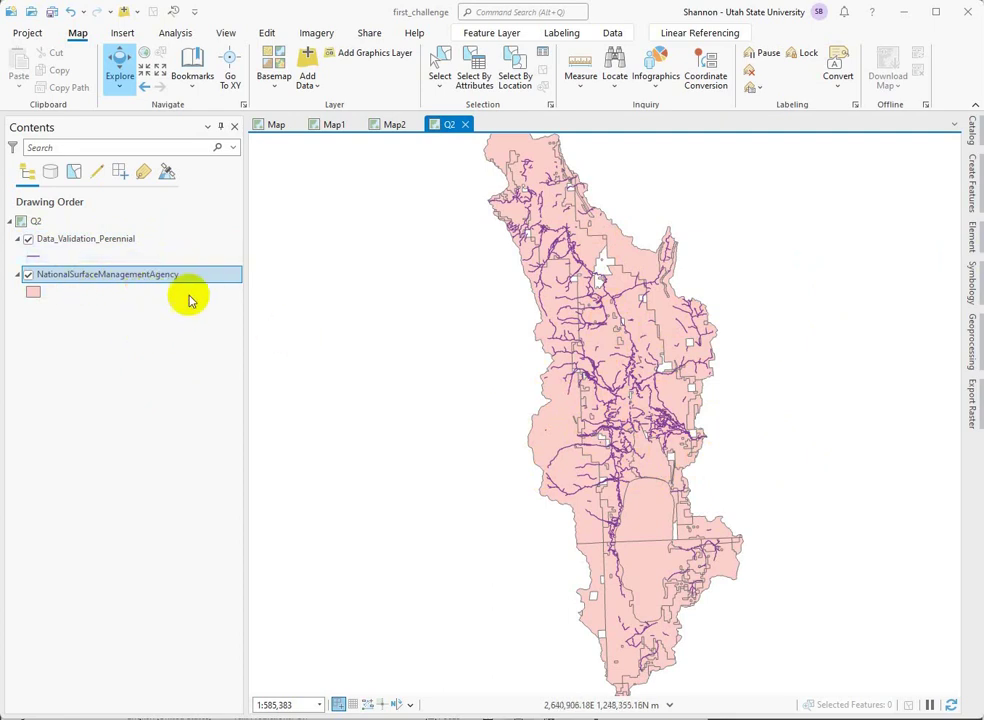
Open the Data_Validation_Perennial layer's attribute table and bring the oPBRC_UD field into view
click(73, 239)
right_click(73, 240)
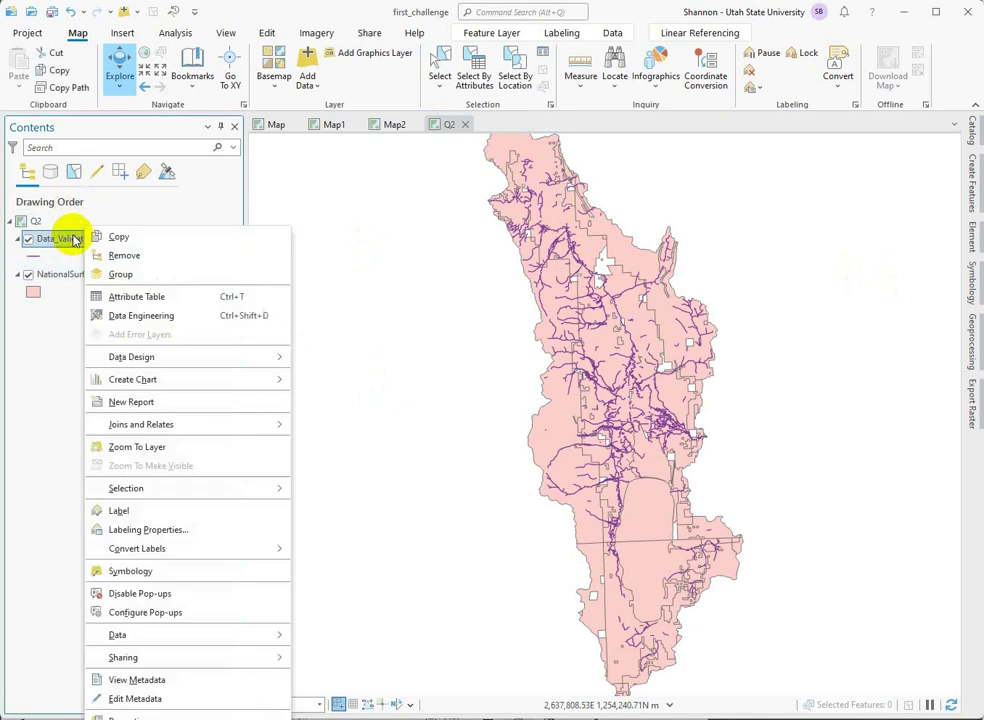
click(157, 303)
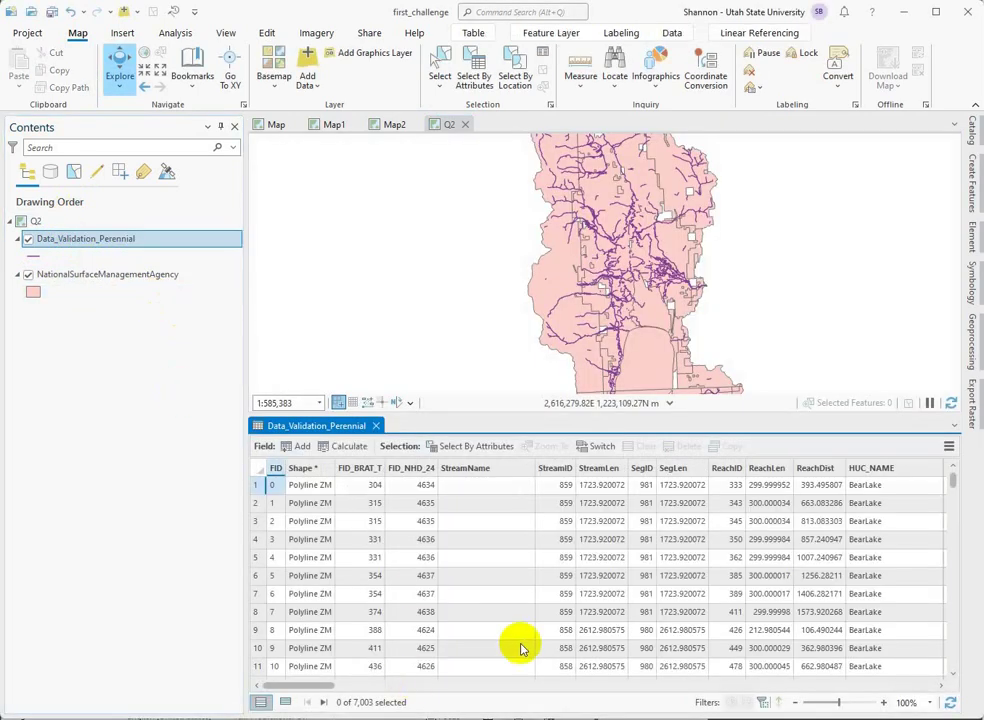
drag(304, 690, 733, 682)
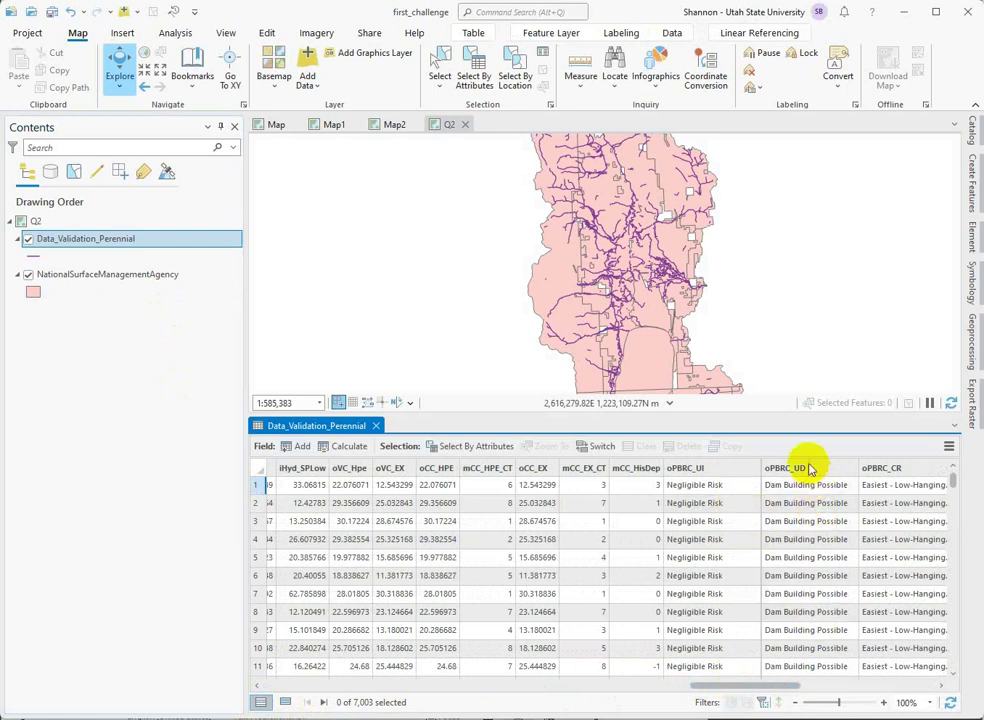
Select the Data_Validation_Perennial records where oPBRC_UD is equal to Dam Building Possible, and show only the selected records in the table
click(460, 446)
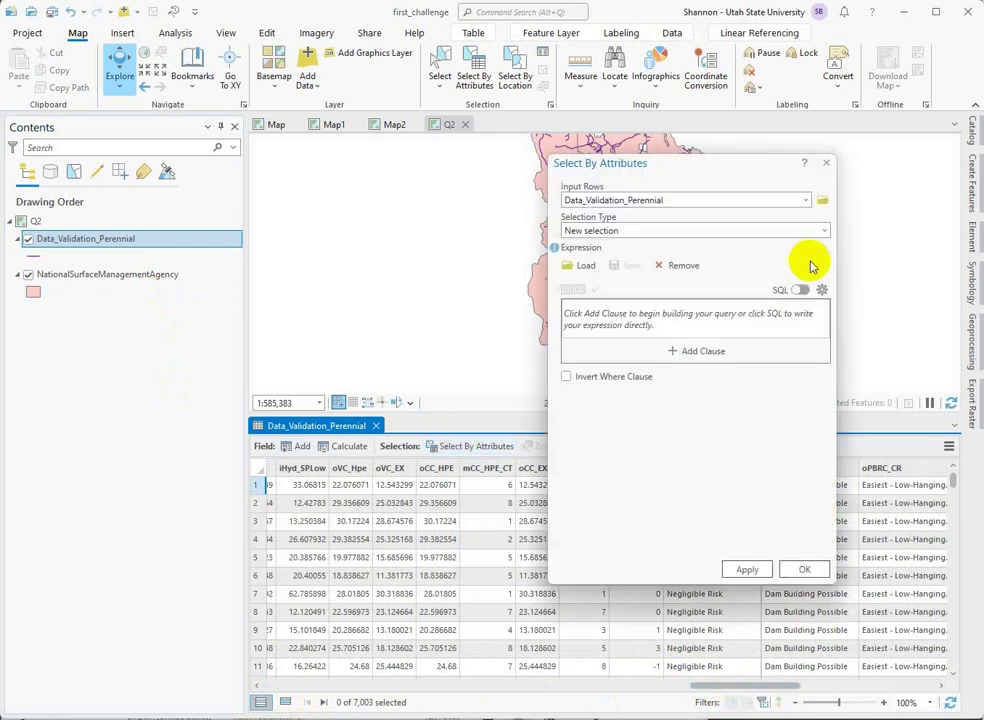
click(734, 352)
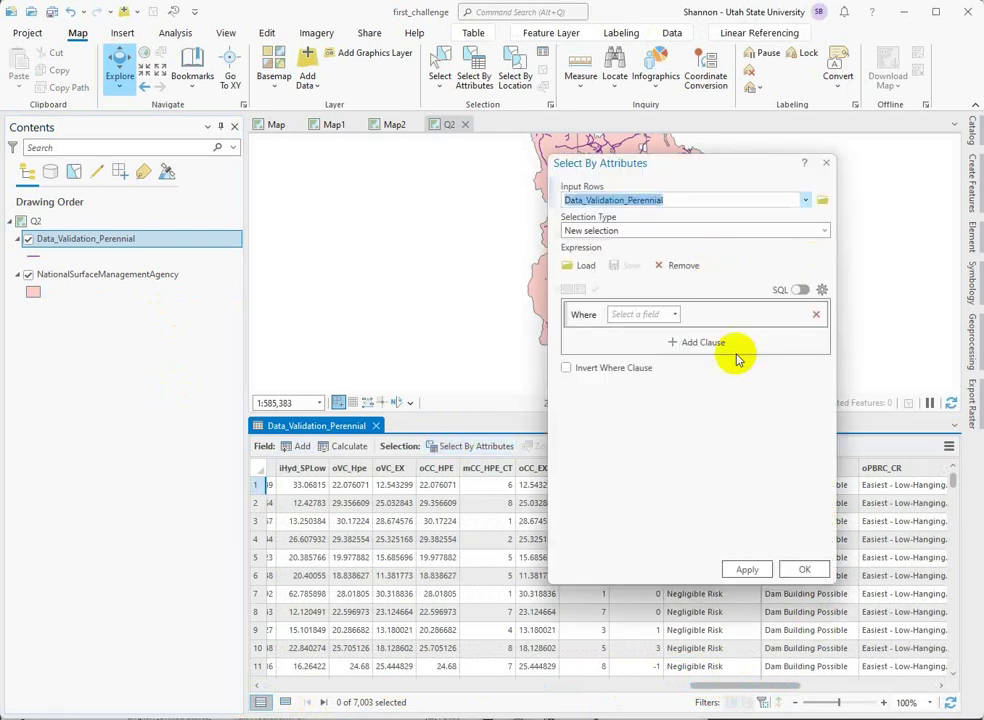
click(674, 315)
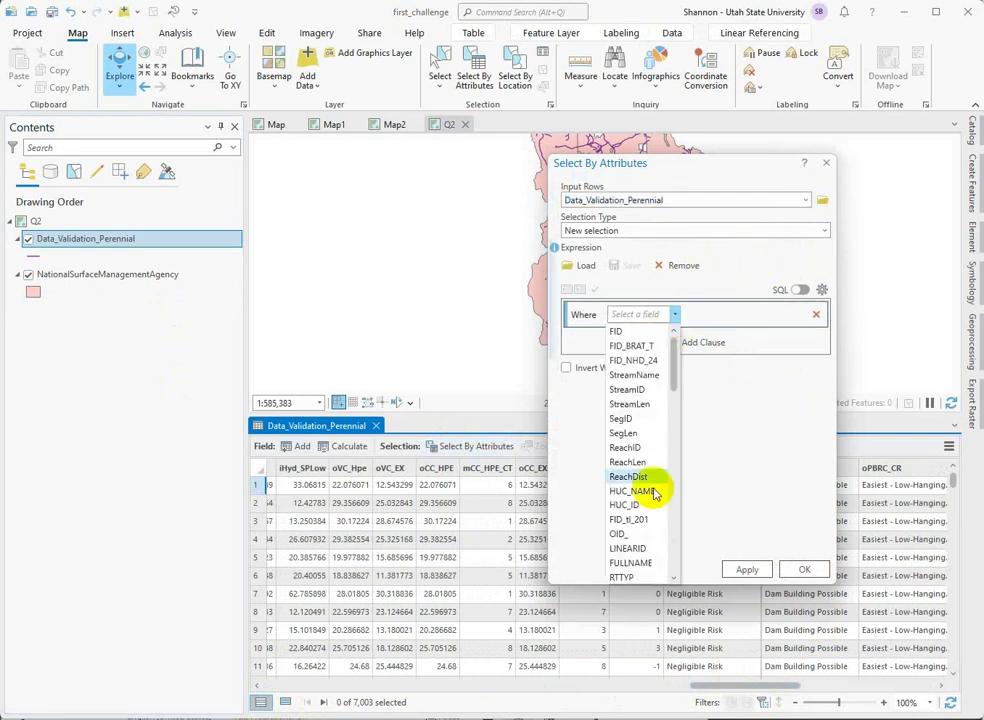
drag(670, 384, 698, 556)
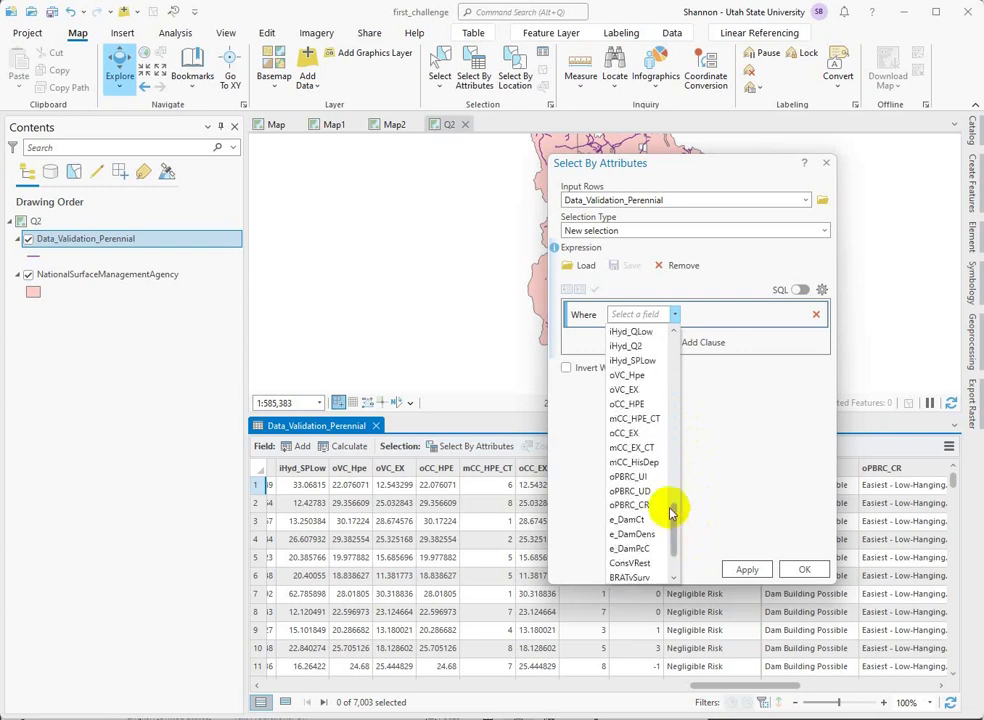
click(643, 493)
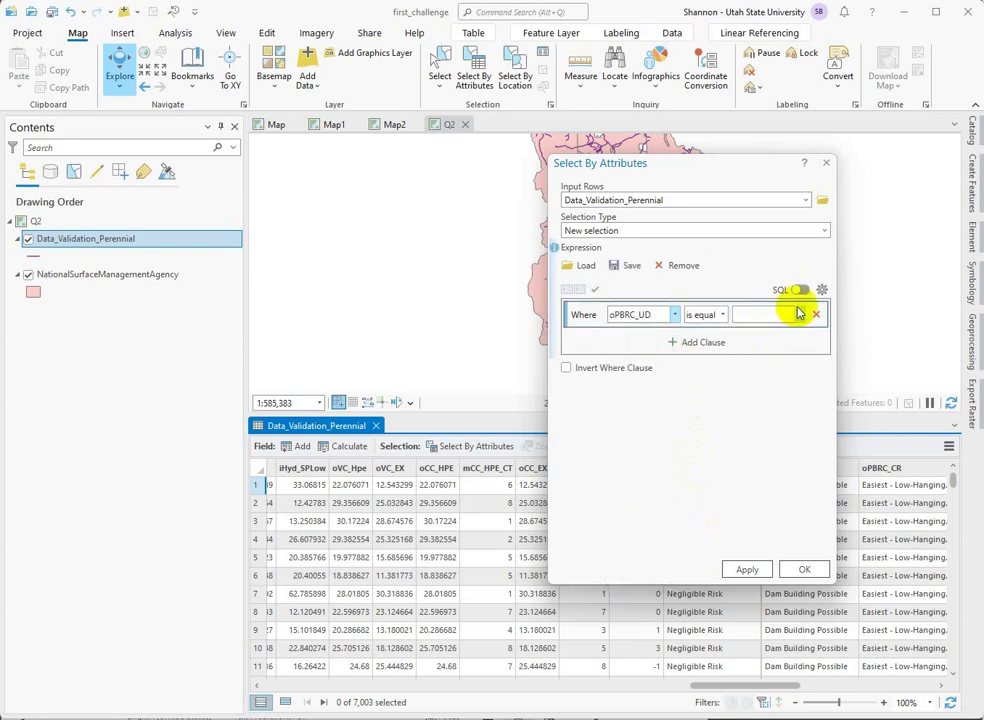
click(780, 363)
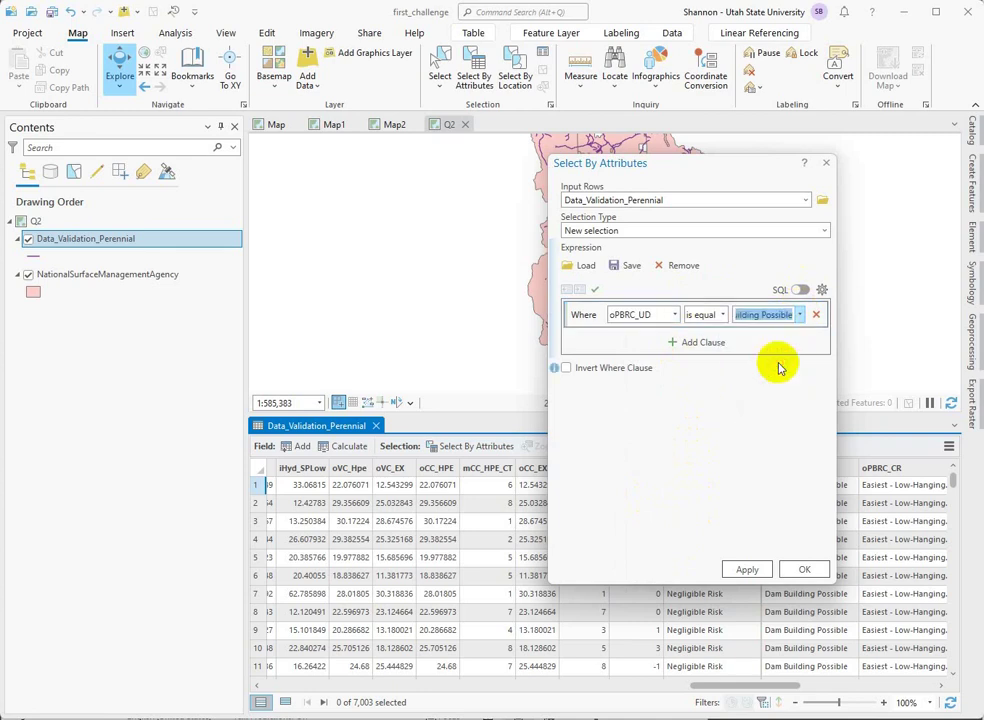
click(800, 568)
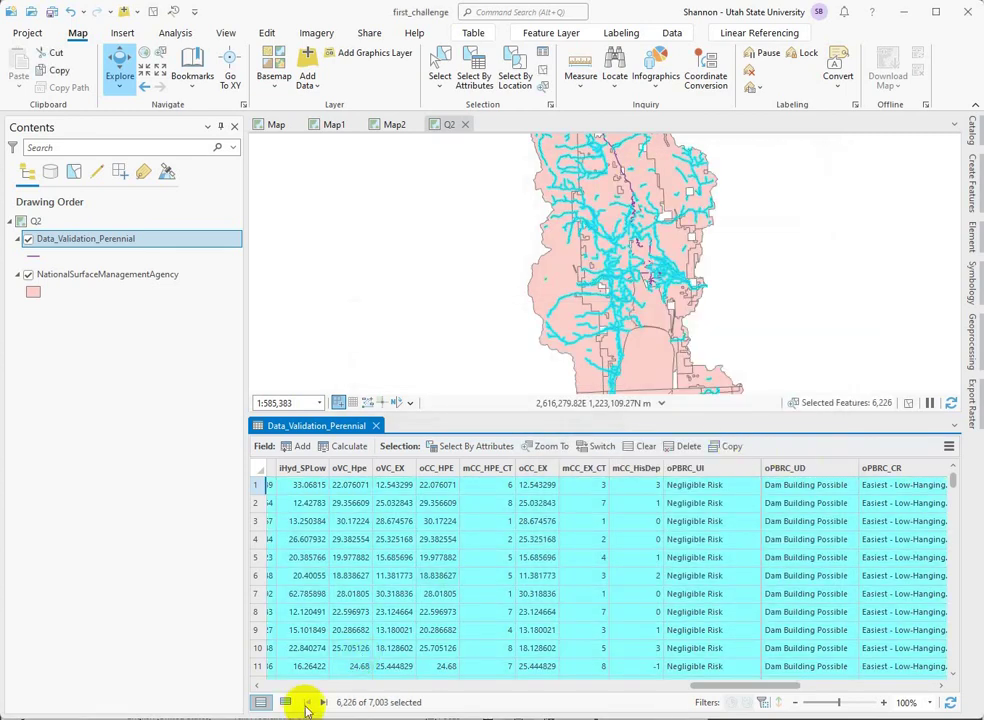
click(288, 704)
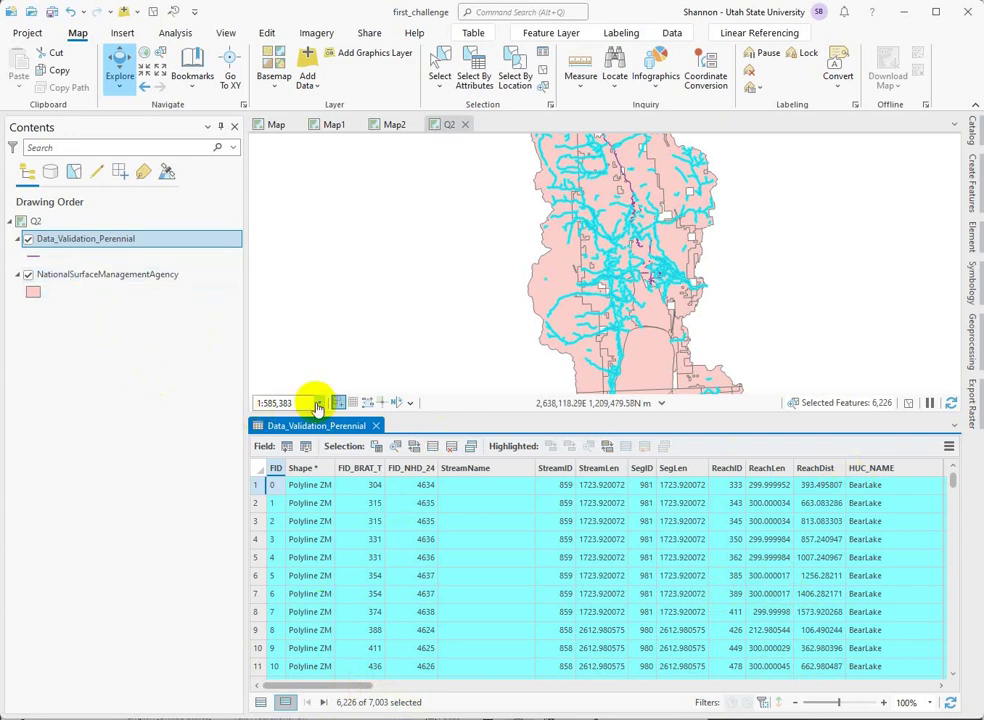
Export the selected Data_Validation_Perennial features to a new feature class, keeping the output name Data_Validatio_ExportFeature
right_click(72, 243)
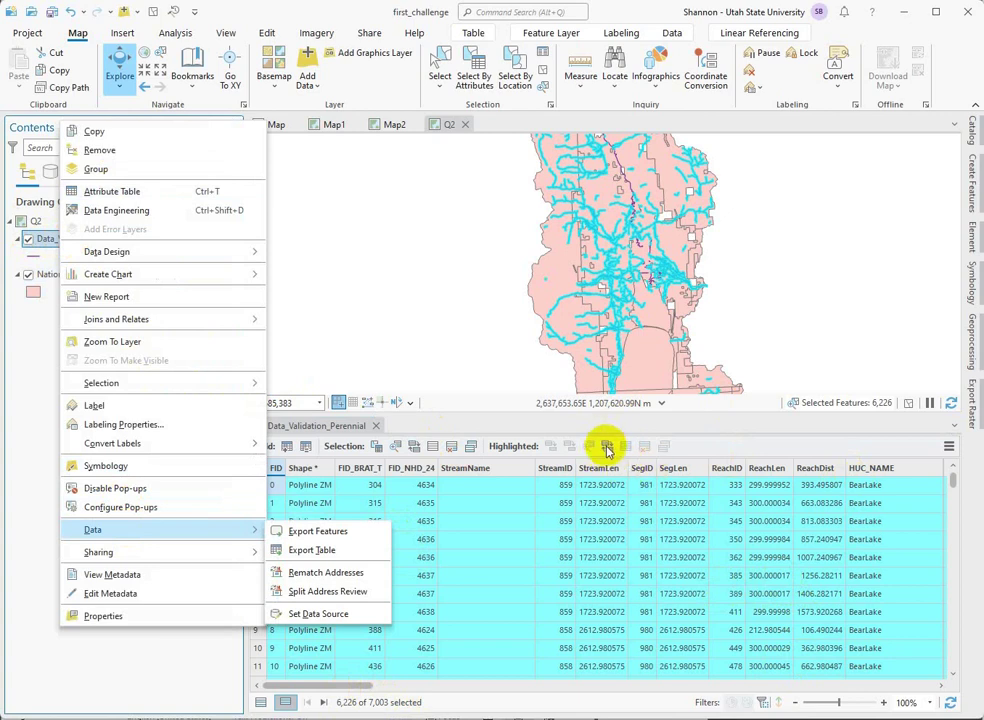
click(310, 531)
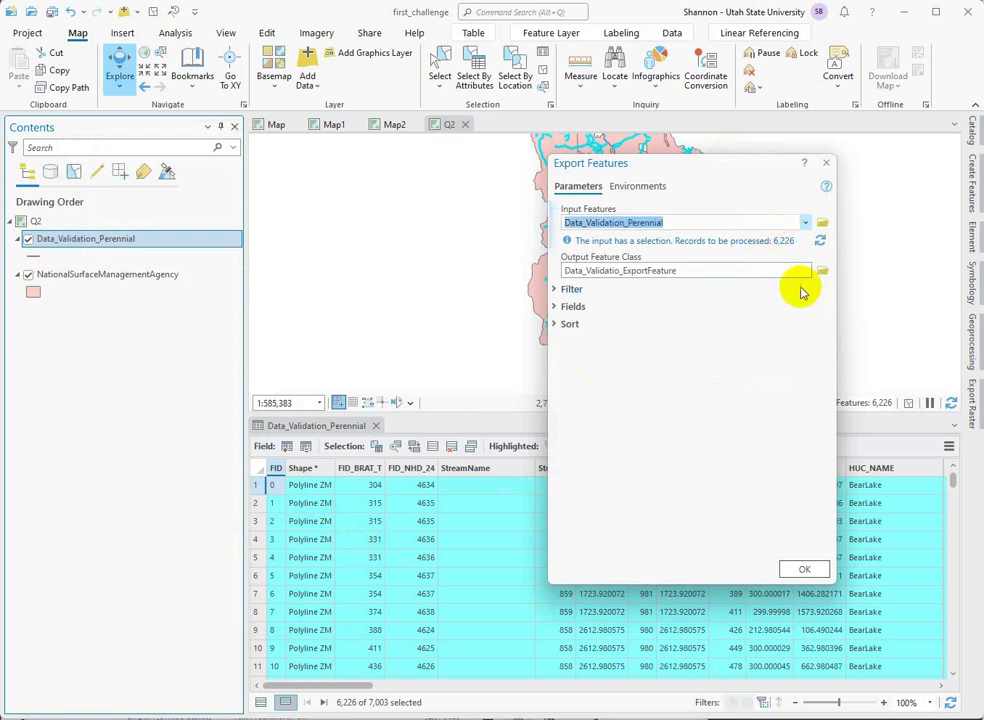
click(804, 572)
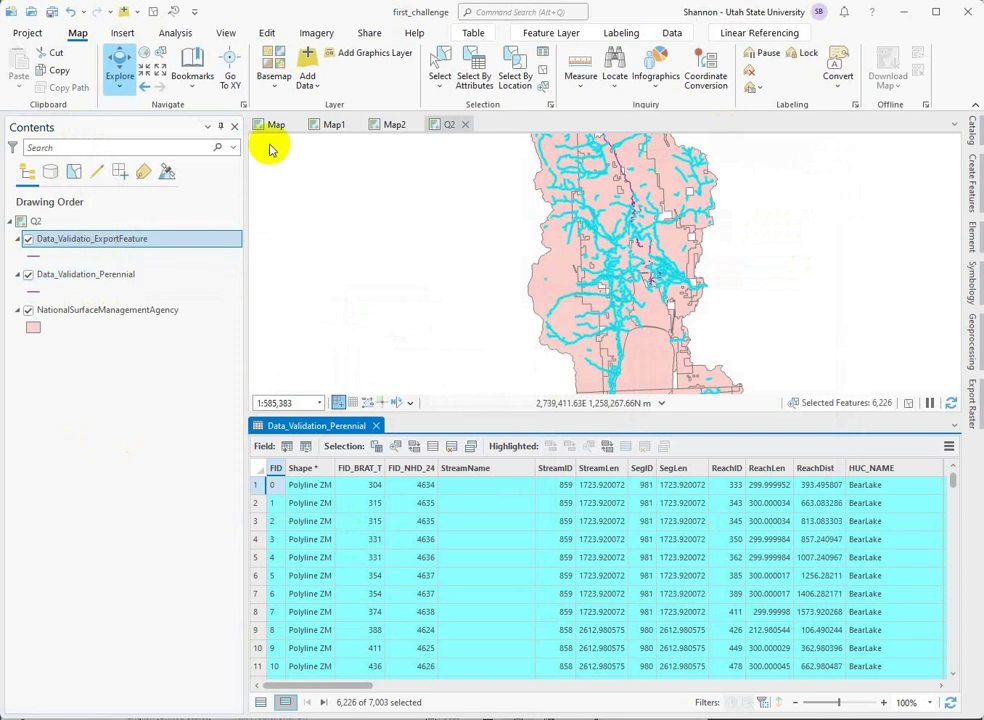
Clear the map selection, then hide the Data_Validation_Perennial layer and collapse its legend
click(542, 70)
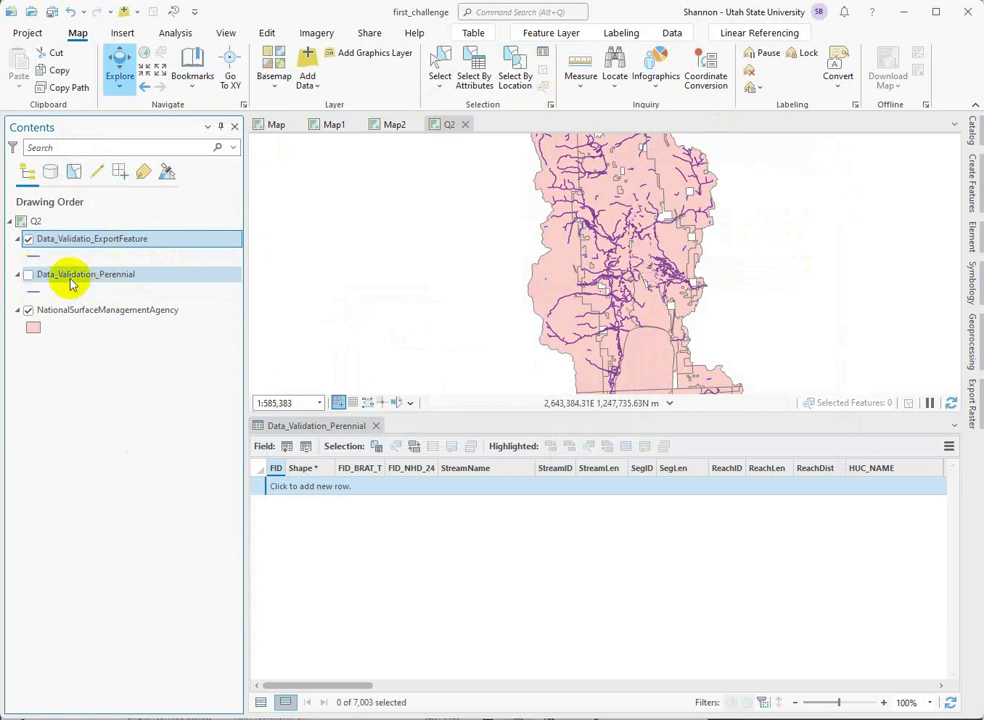
click(18, 274)
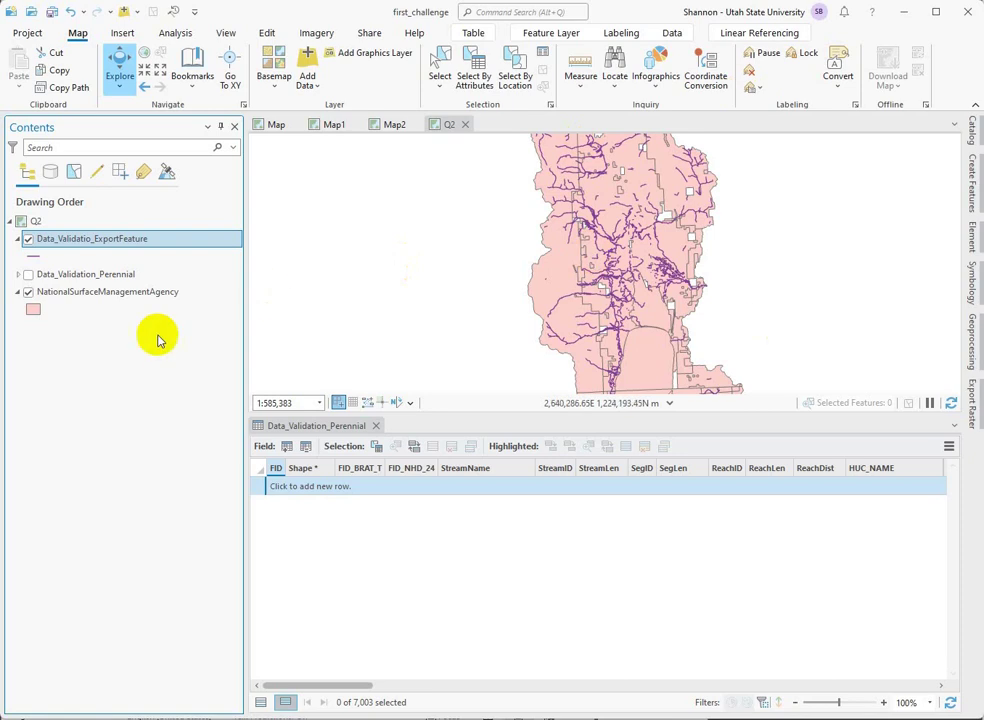
Open the NationalSurfaceManagementAgency attribute table and select the records where ADMIN_AGEN is equal to PVT
right_click(121, 296)
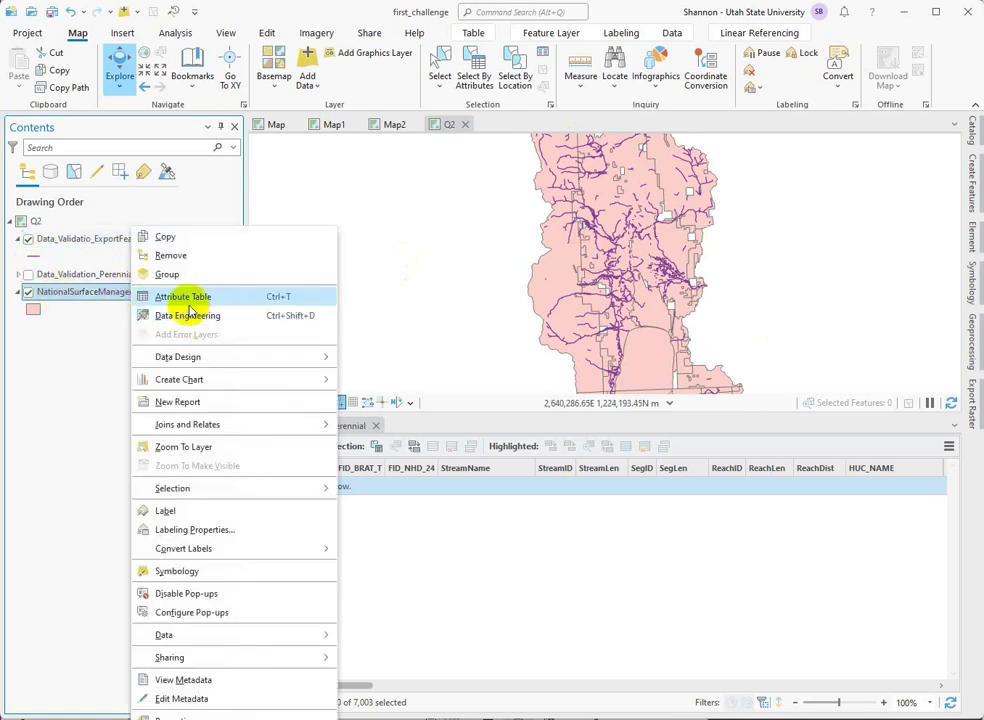
click(198, 296)
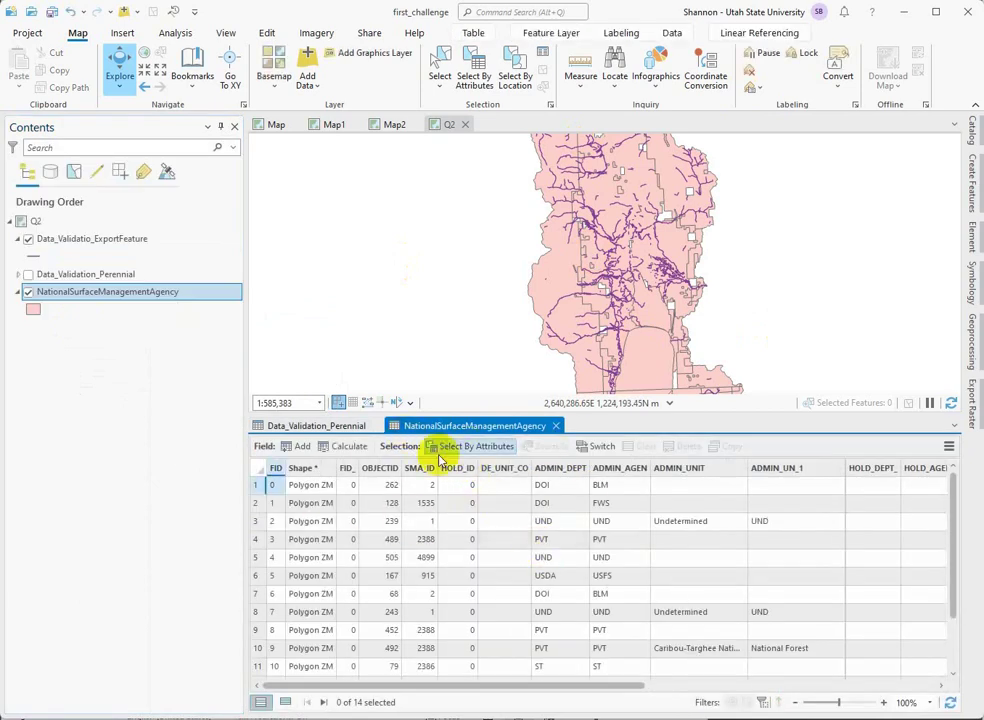
mouse_move(641, 477)
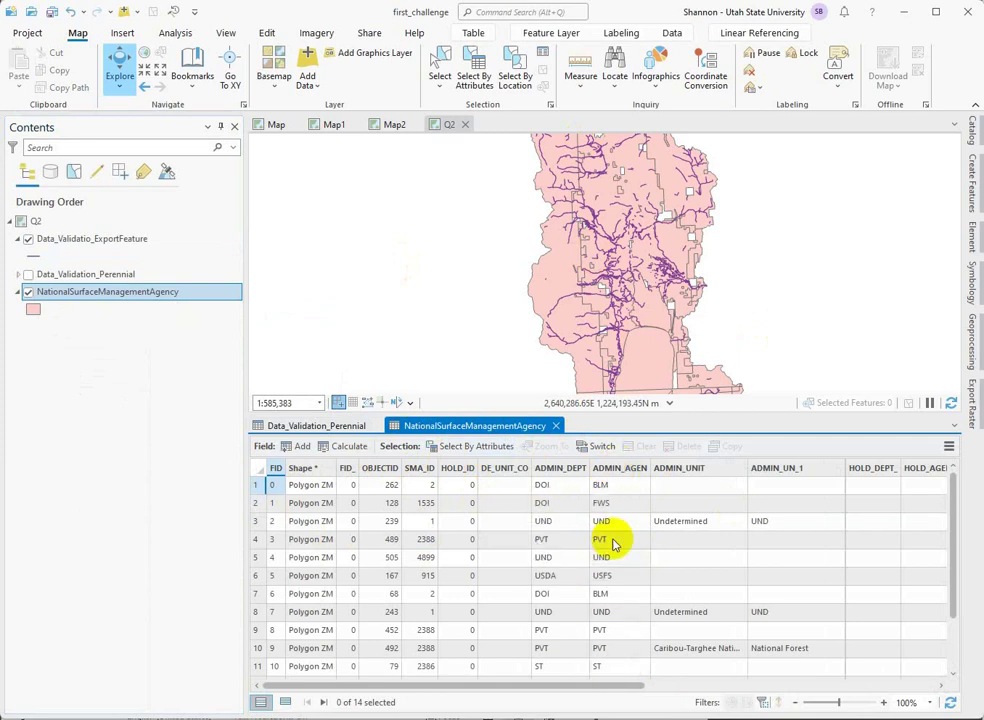
click(475, 450)
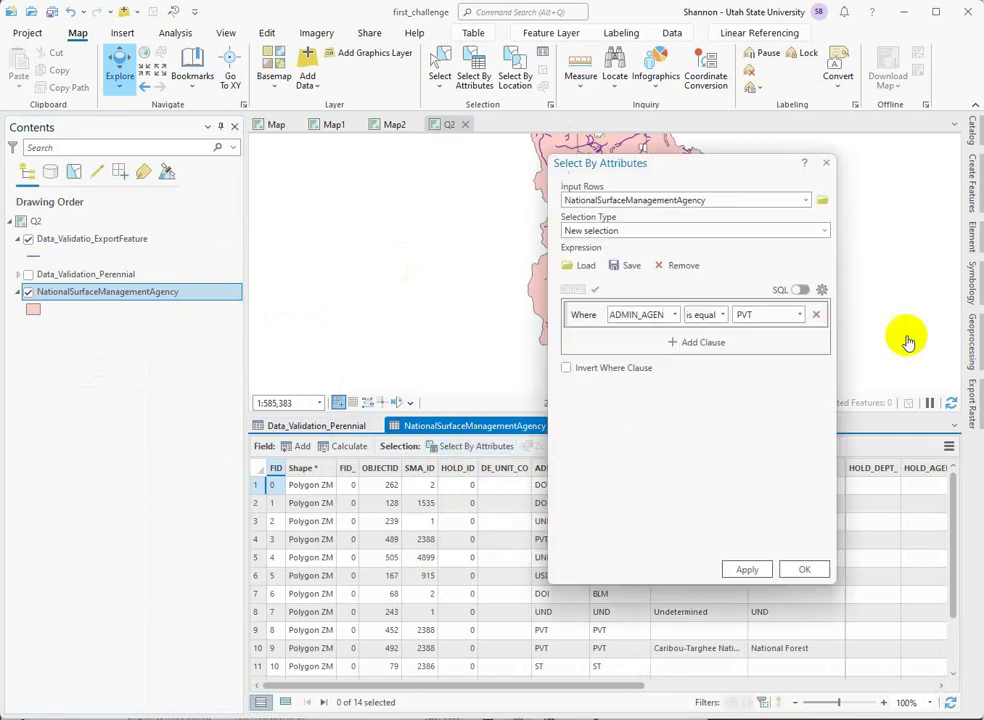
click(824, 230)
click(698, 450)
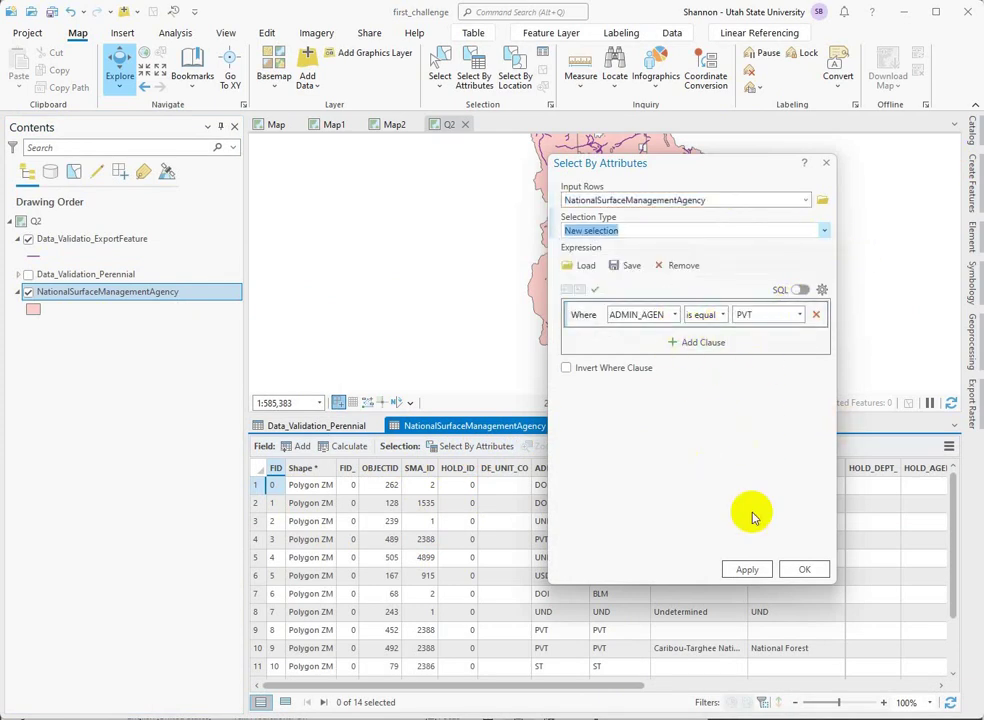
click(808, 570)
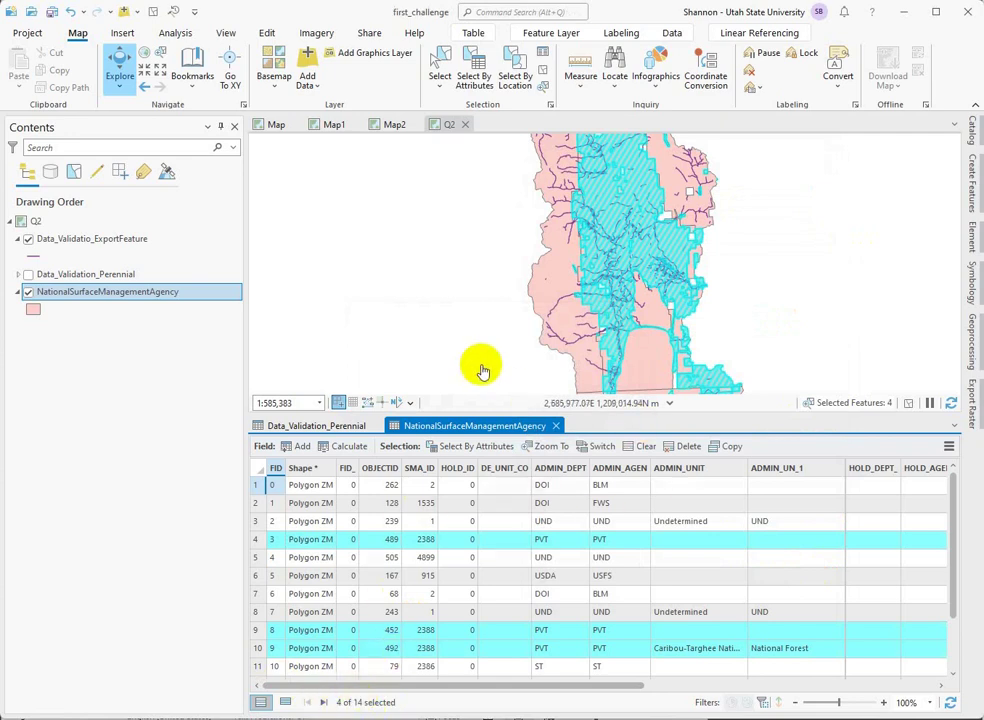
Export the selected NationalSurfaceManagementAgency polygons to a new feature class named private in catchall.gdb
right_click(59, 289)
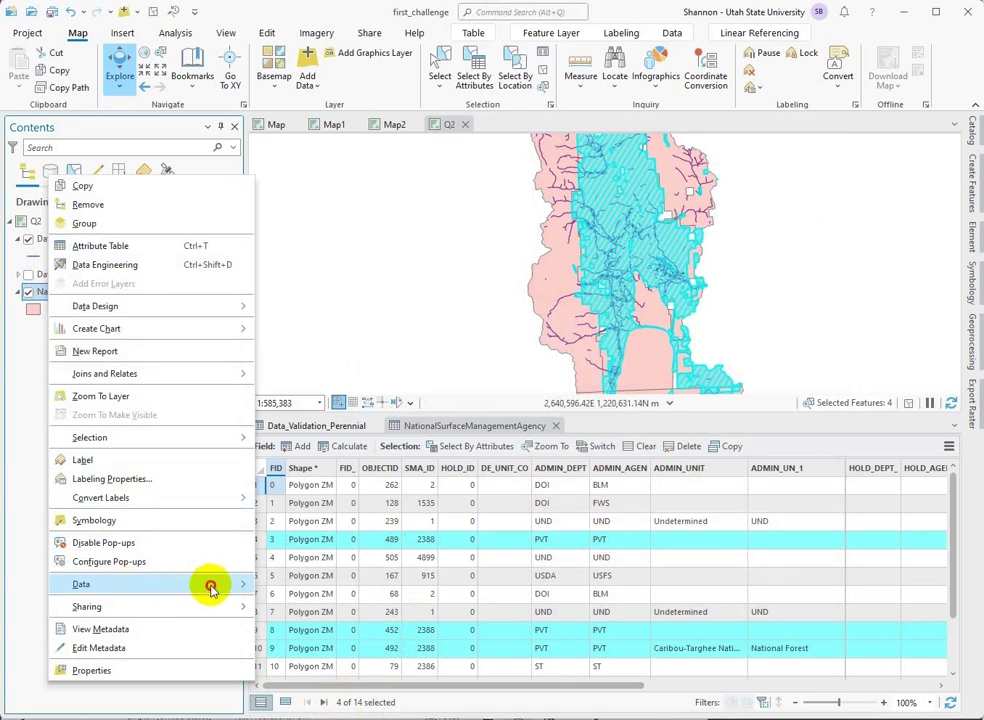
mouse_move(209, 584)
click(290, 586)
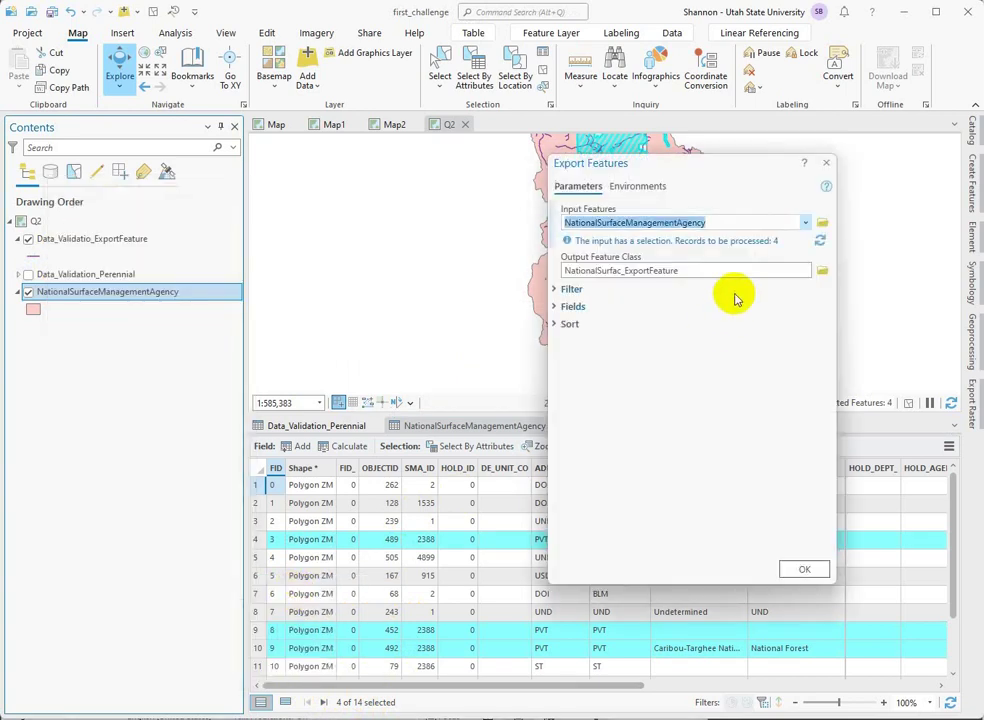
drag(670, 270, 508, 286)
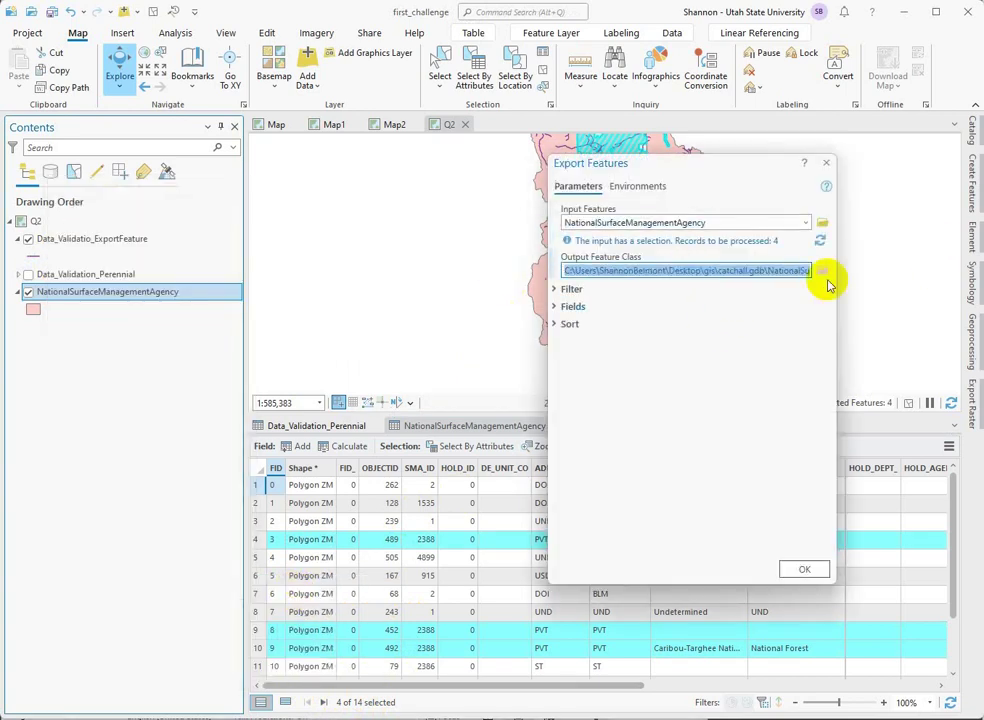
click(753, 288)
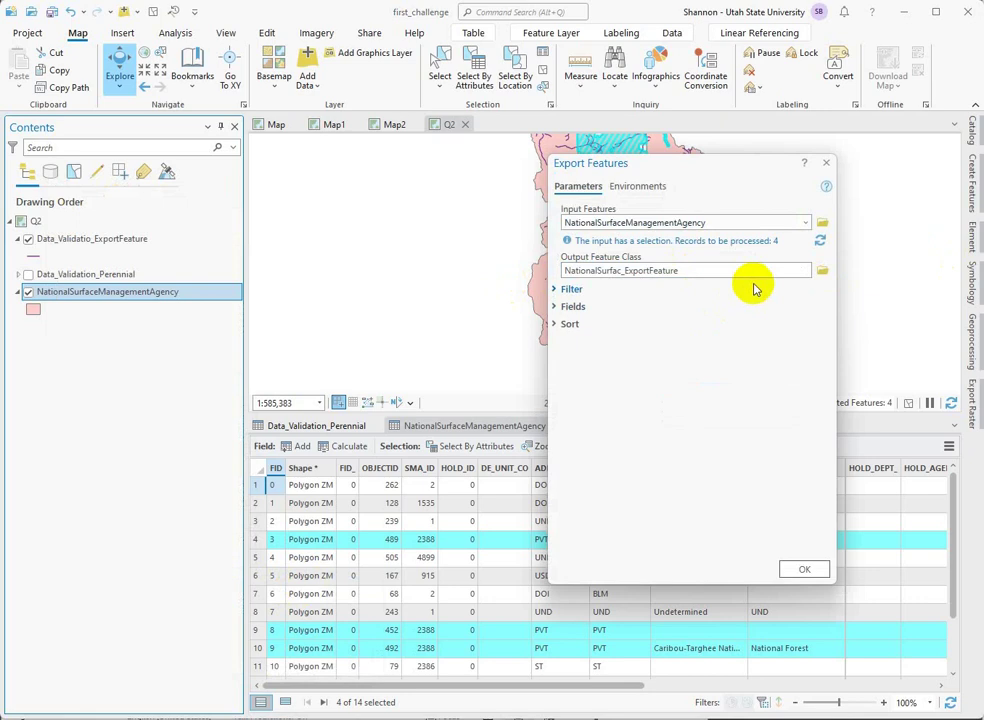
double_click(703, 270)
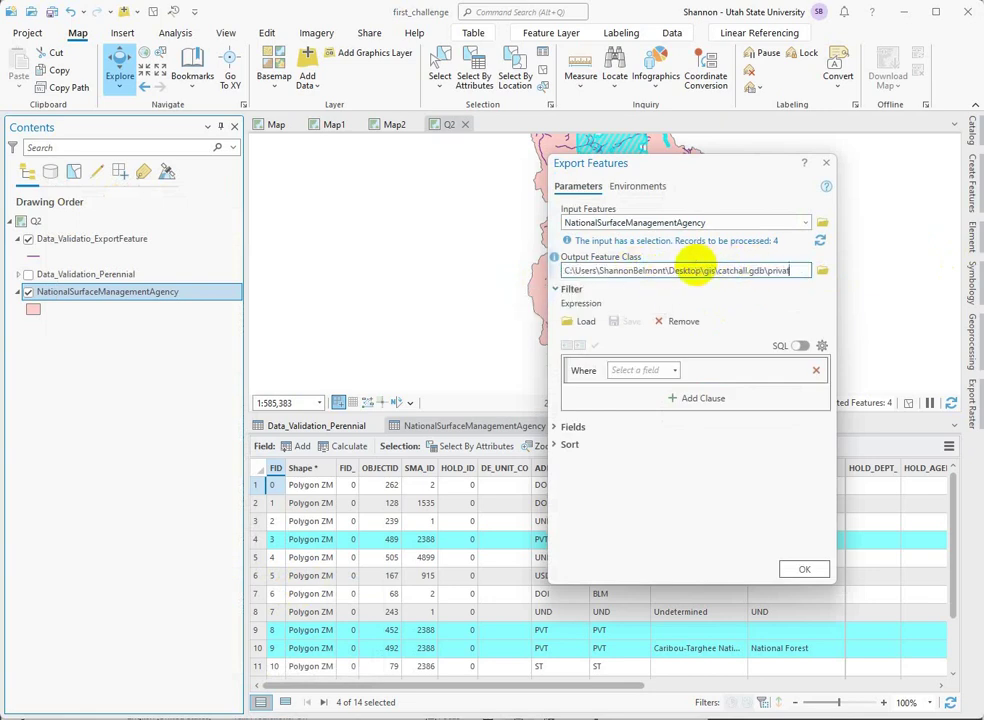
text(private)
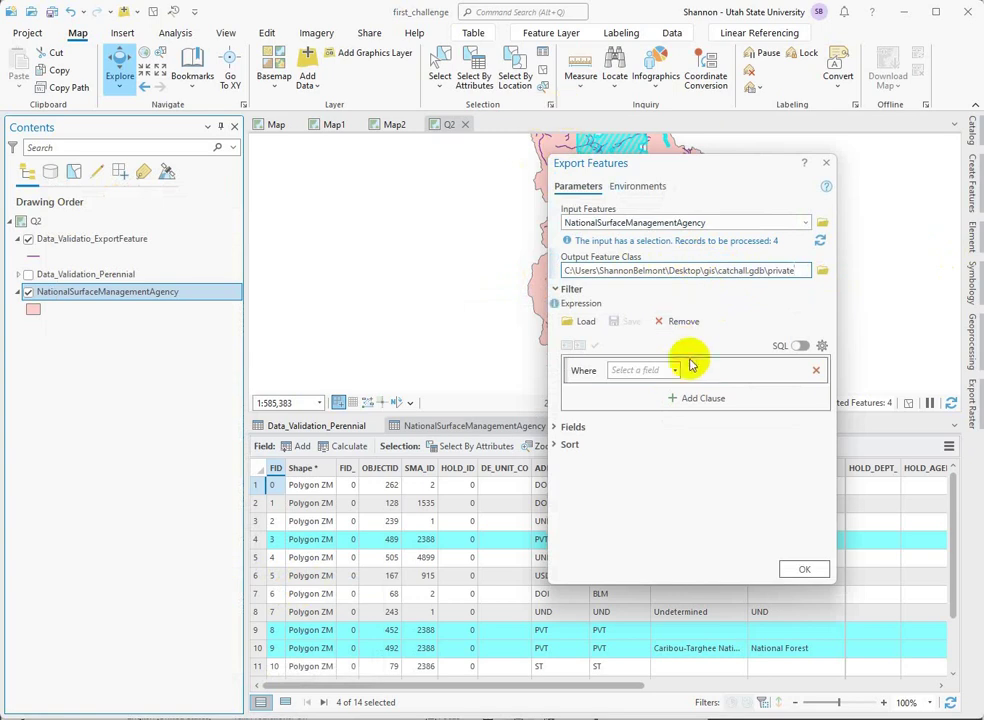
click(674, 371)
click(733, 436)
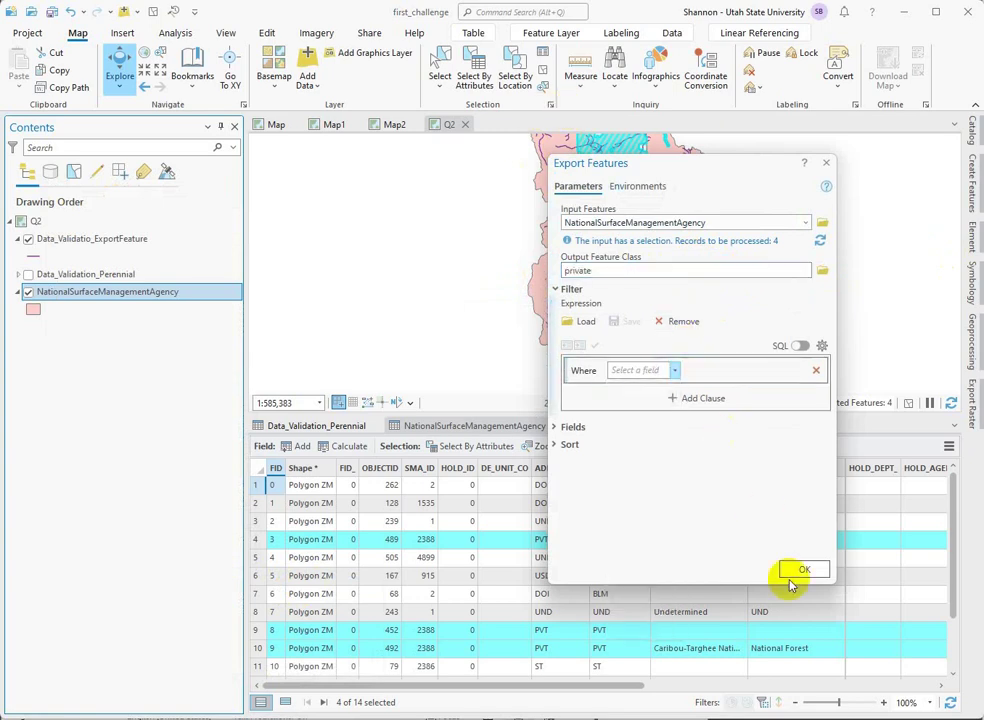
click(818, 571)
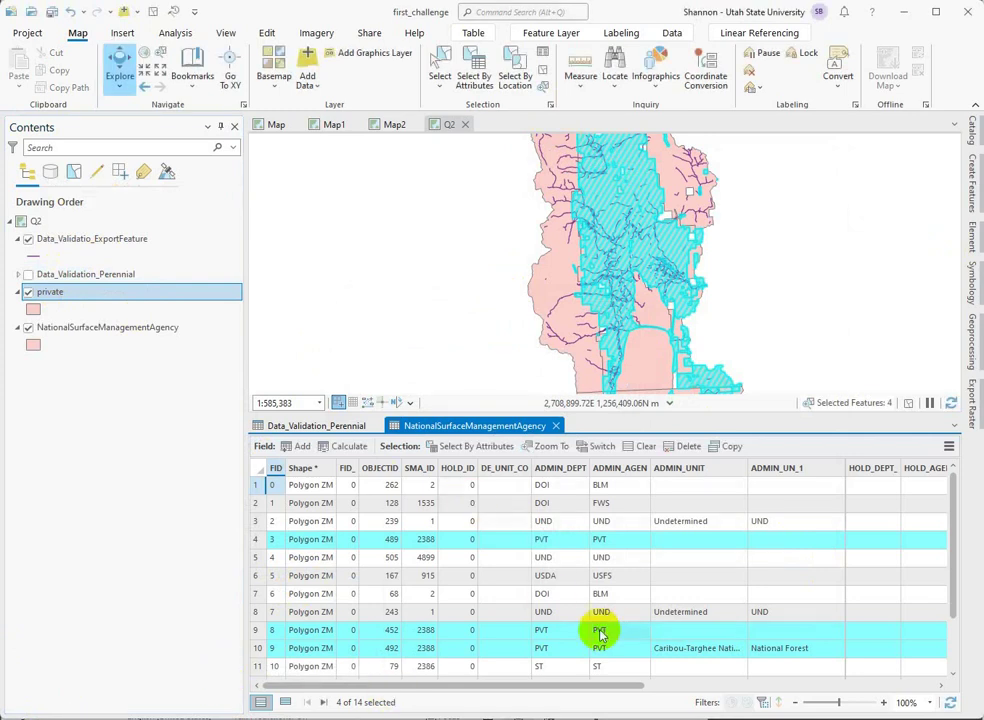
Clear the selection, hide the NationalSurfaceManagementAgency layer and leave the private layer displayed
click(22, 291)
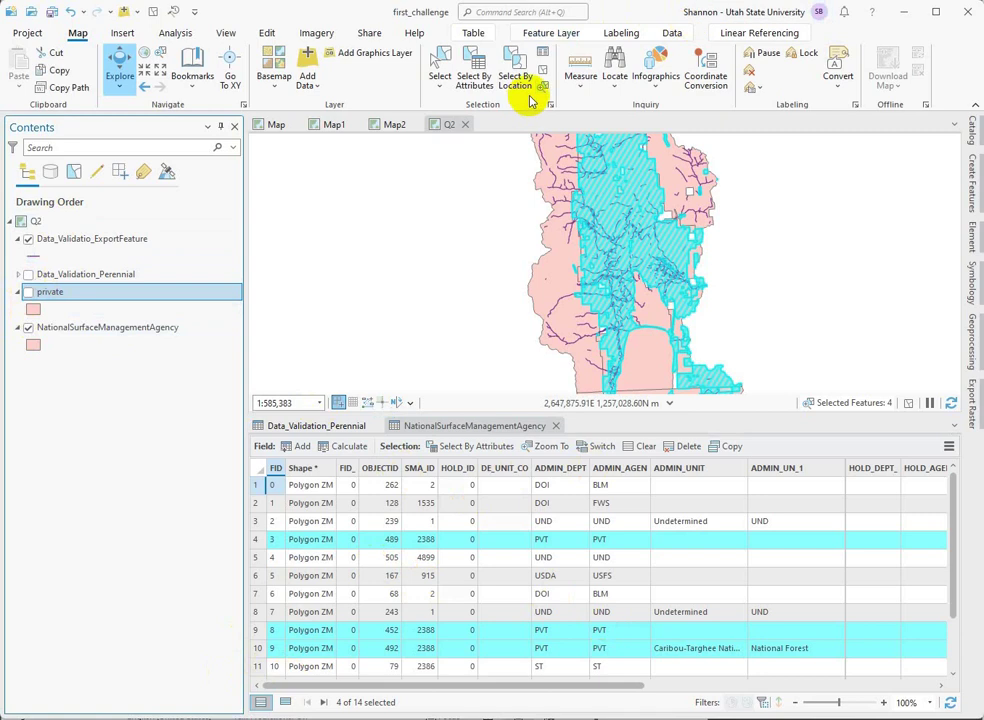
click(543, 72)
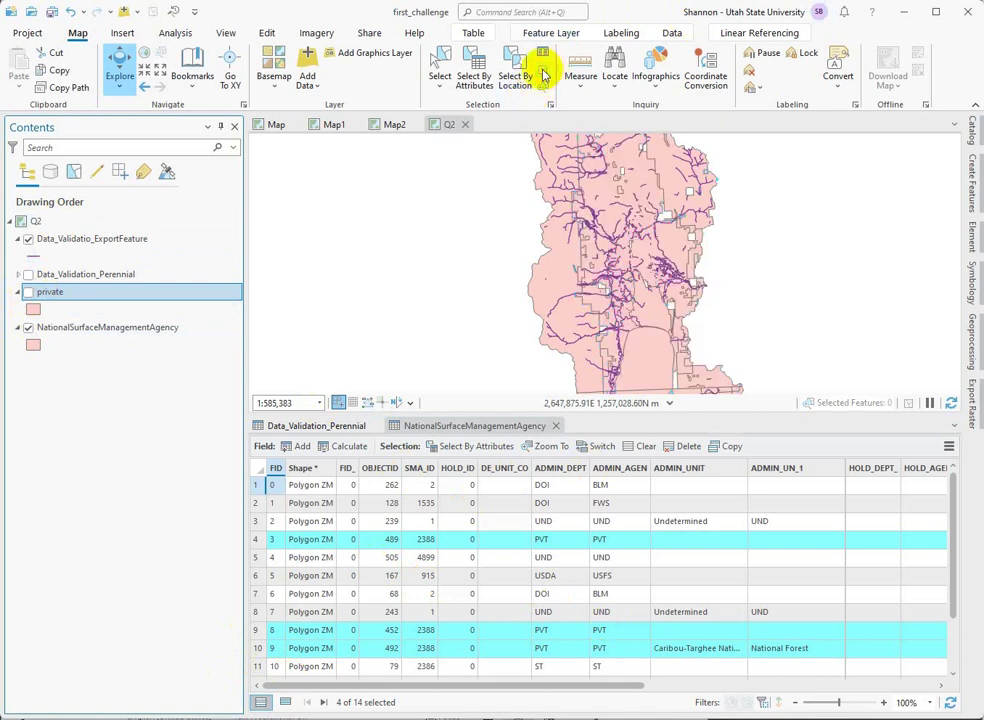
click(28, 327)
click(28, 291)
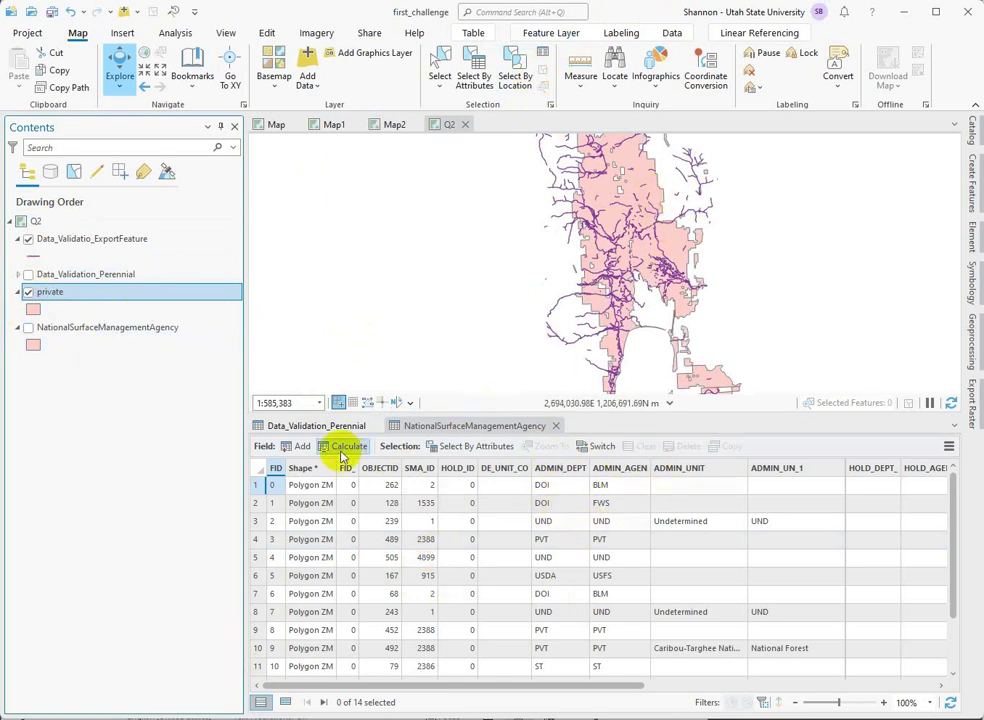
Close the NationalSurfaceManagementAgency and Data_Validation_Perennial attribute tables
click(555, 425)
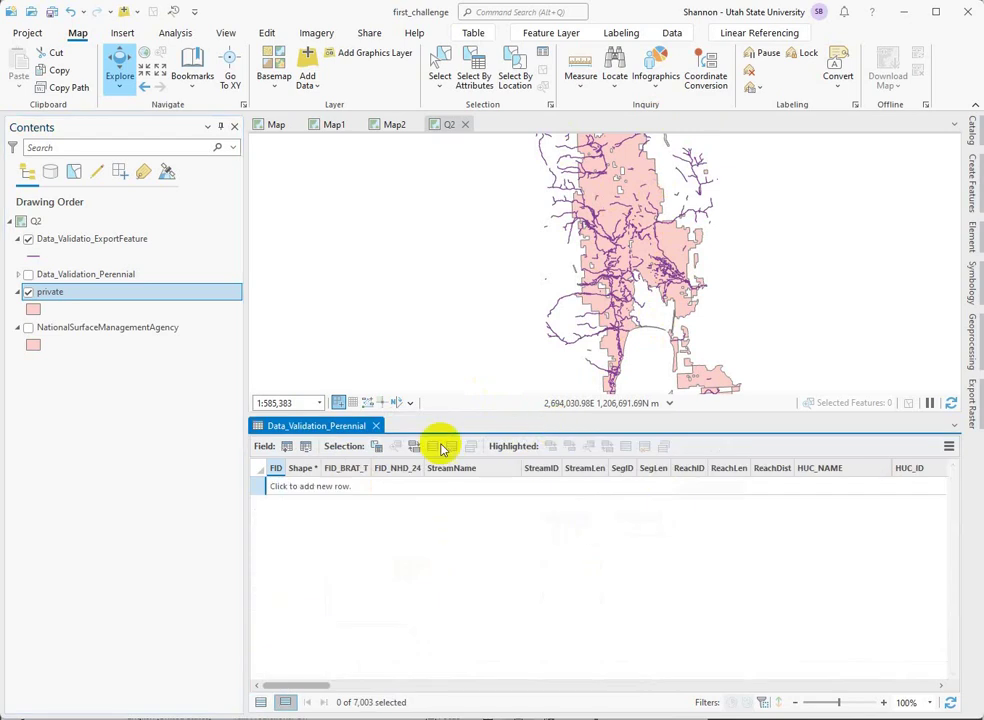
click(377, 426)
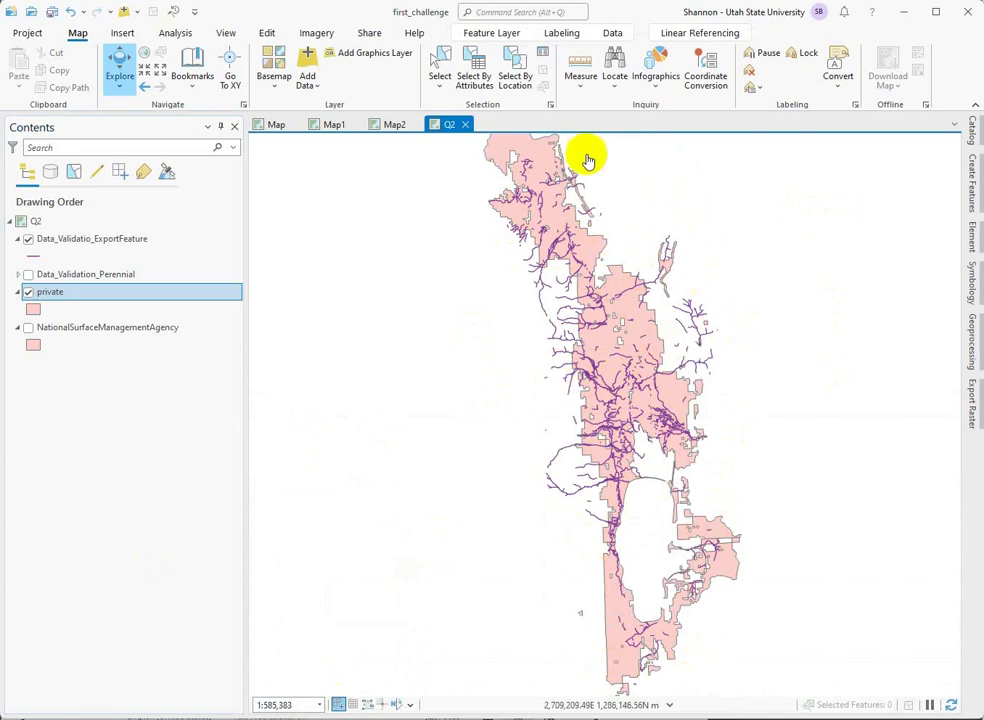
Clip the Data_Validatio_ExportFeature streams to the private polygons with the Clip tool, keeping the default output name
click(578, 304)
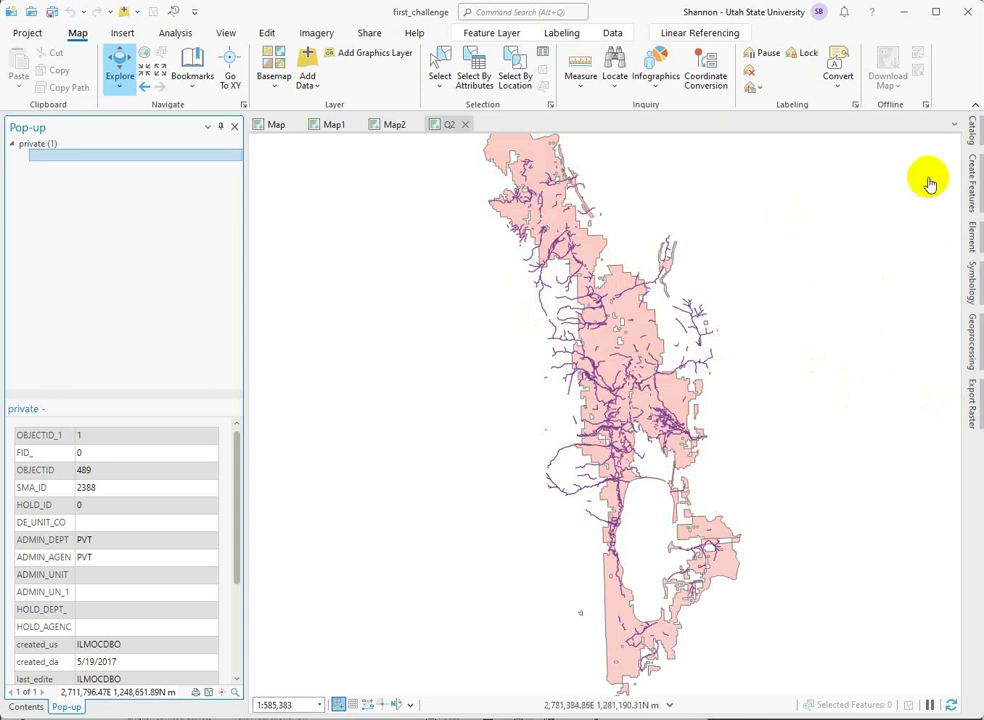
click(973, 335)
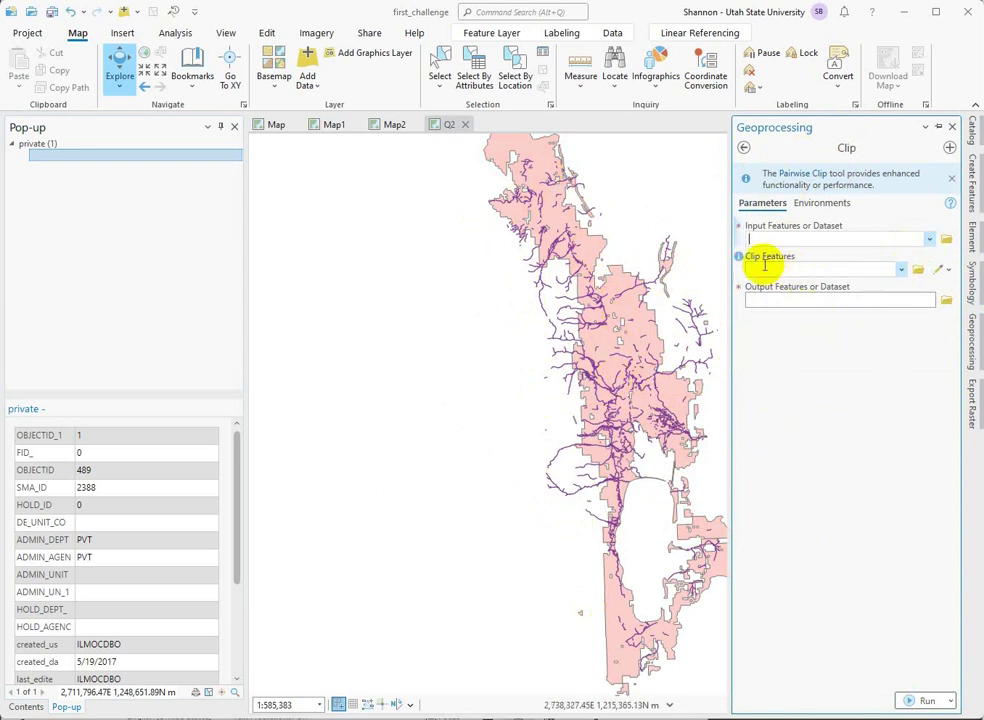
click(901, 269)
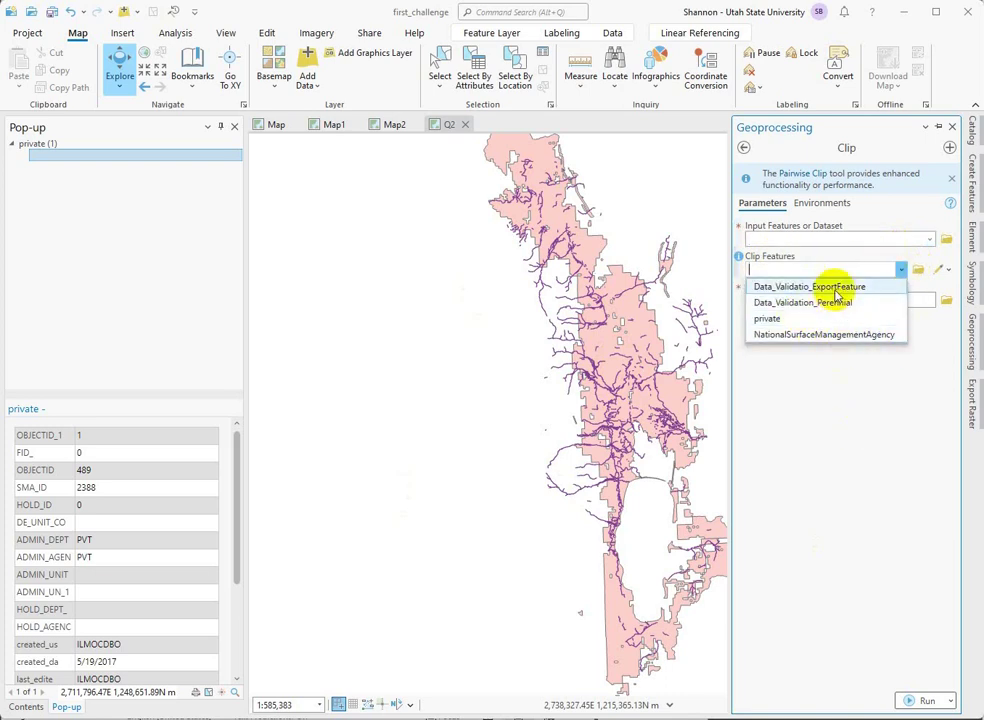
click(787, 320)
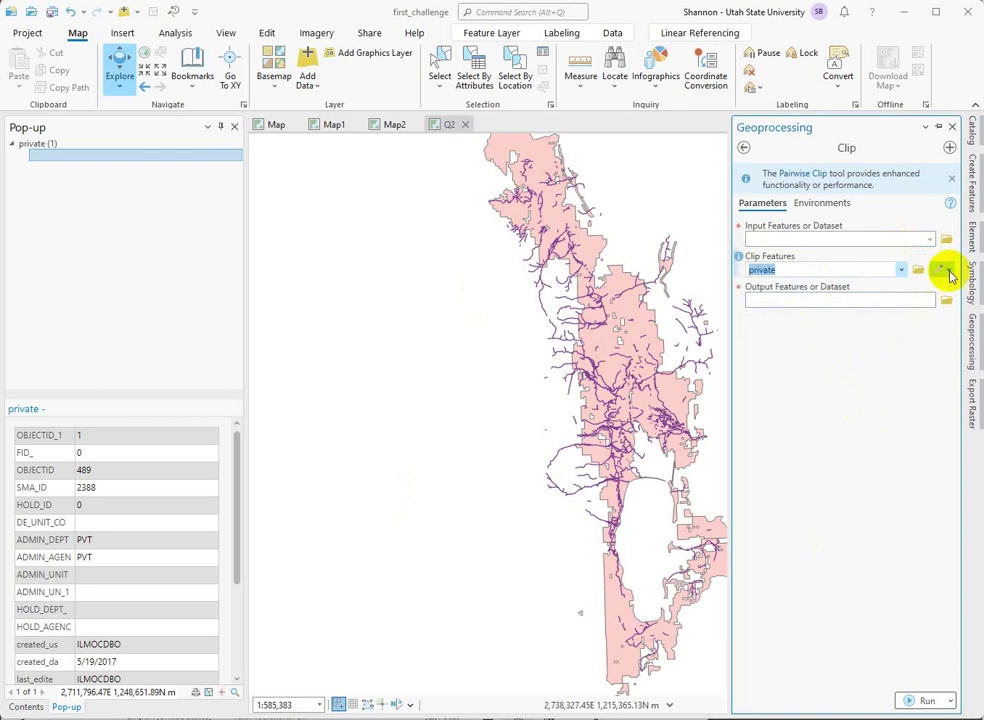
click(929, 239)
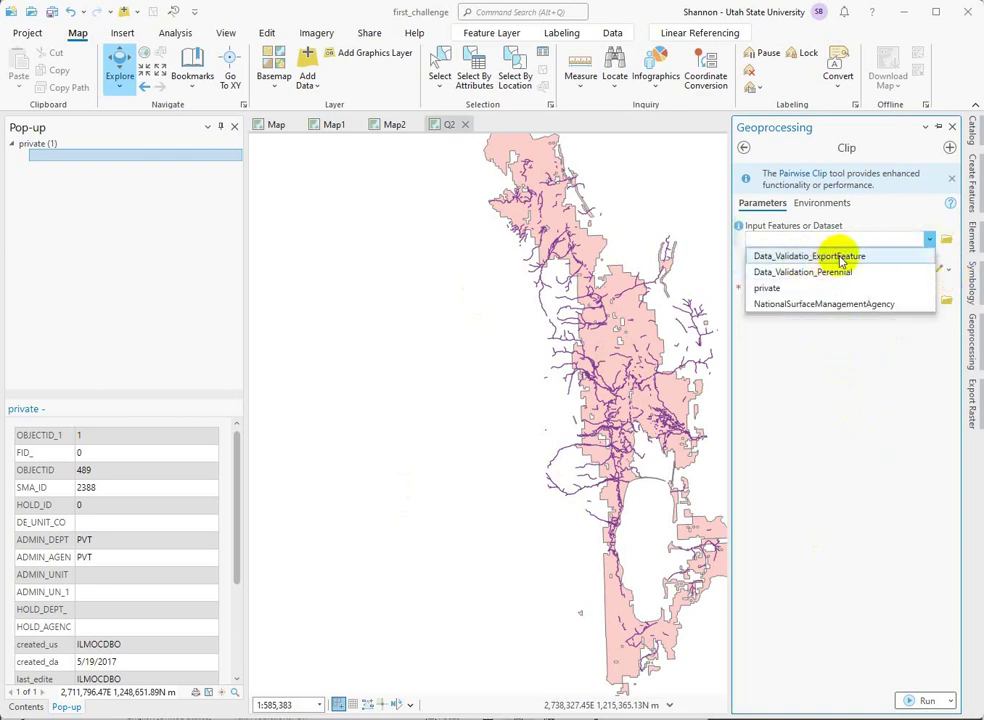
click(835, 257)
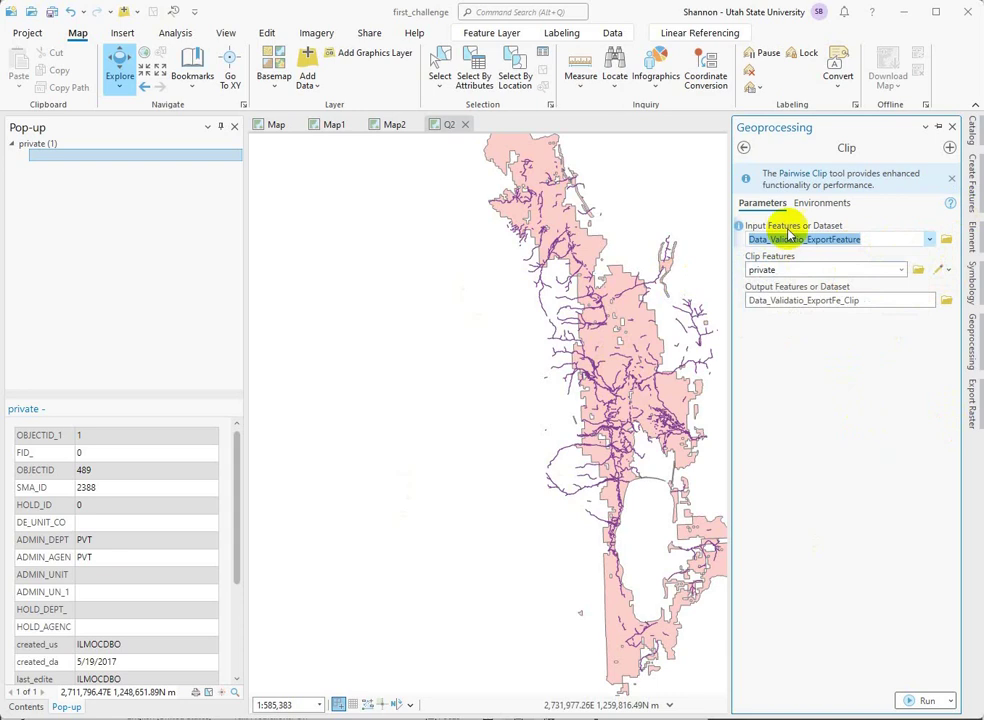
click(926, 699)
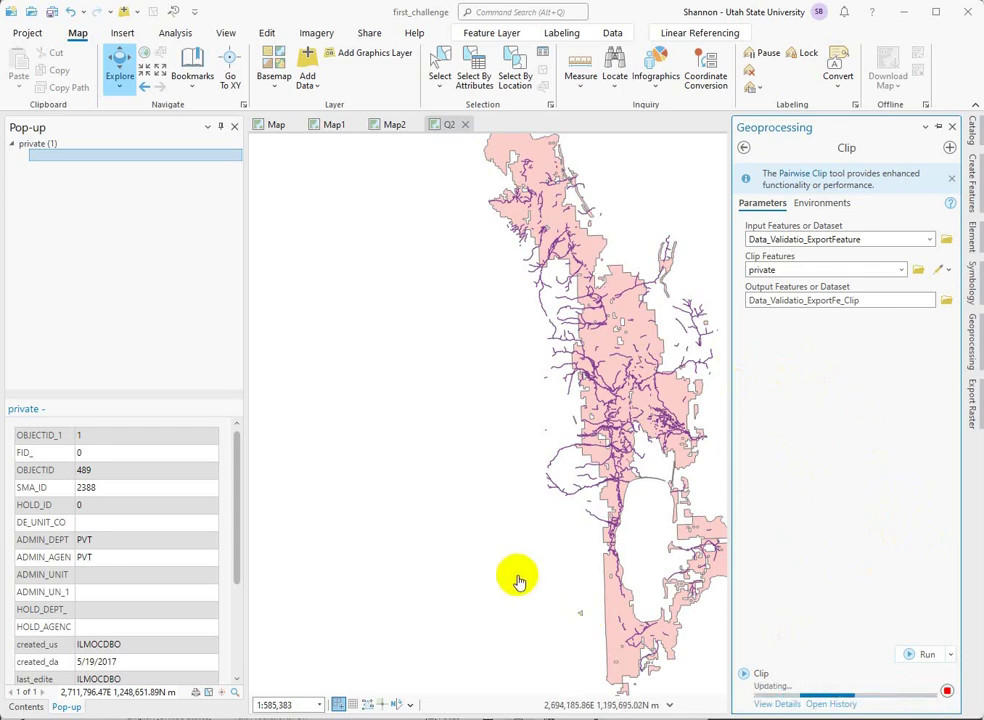
Hide the unclipped Data_Validatio_ExportFeature layer and open the attribute table of the clipped stream layer
click(234, 126)
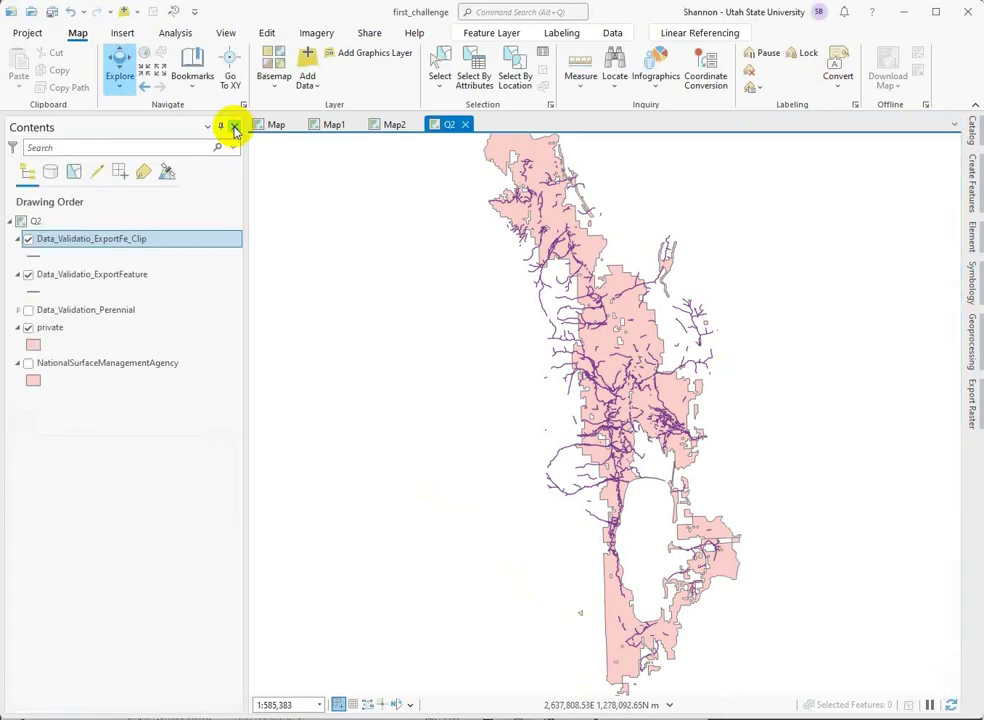
click(28, 275)
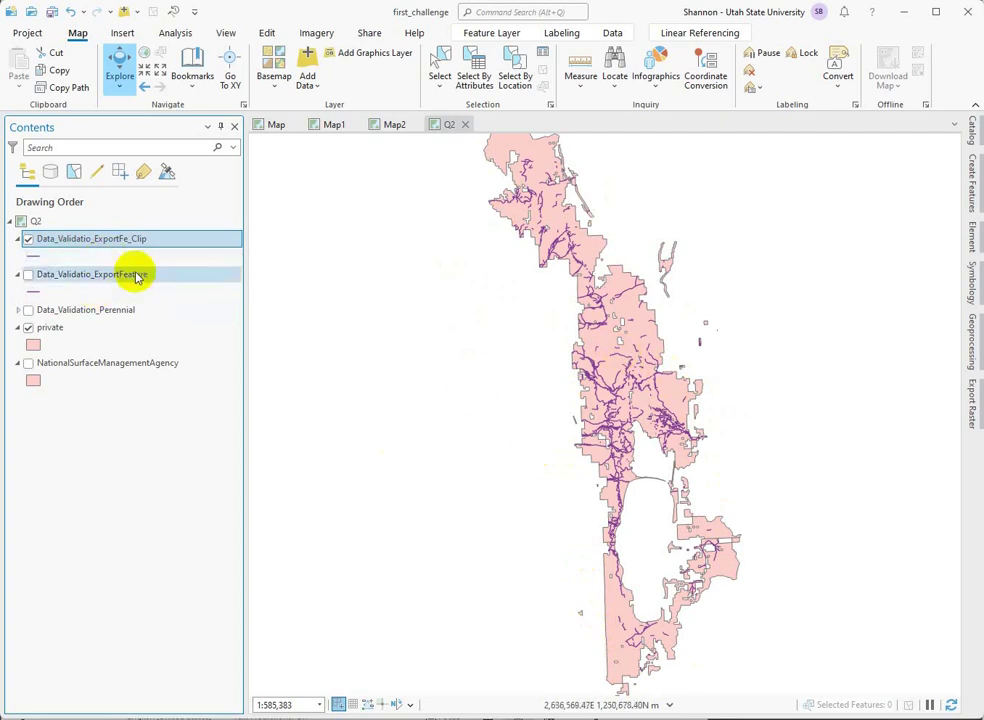
right_click(113, 247)
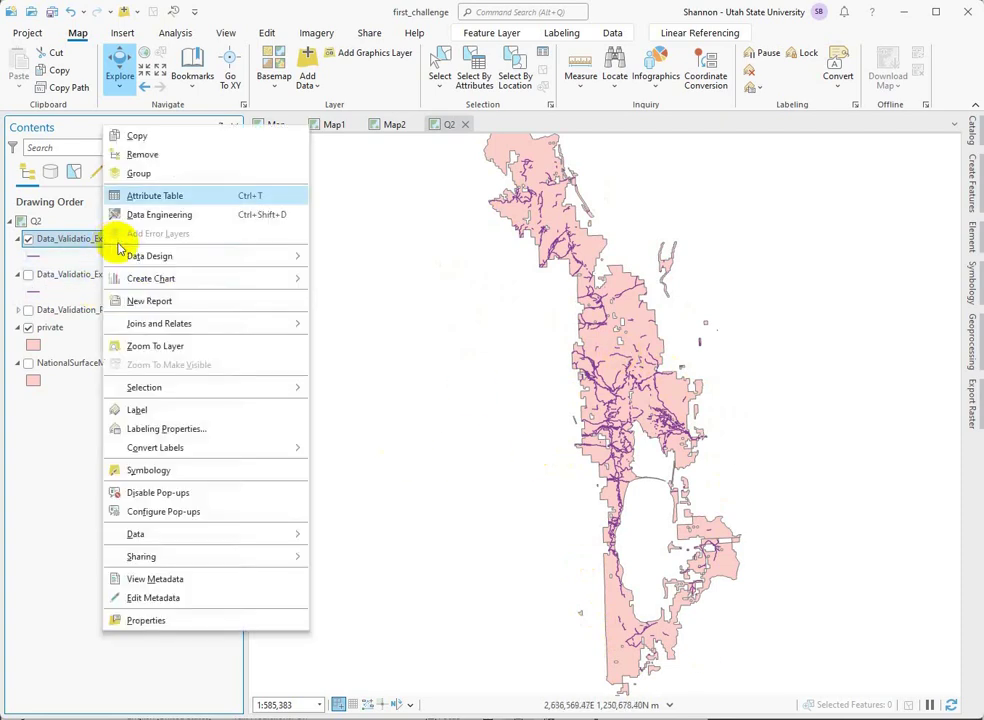
click(125, 193)
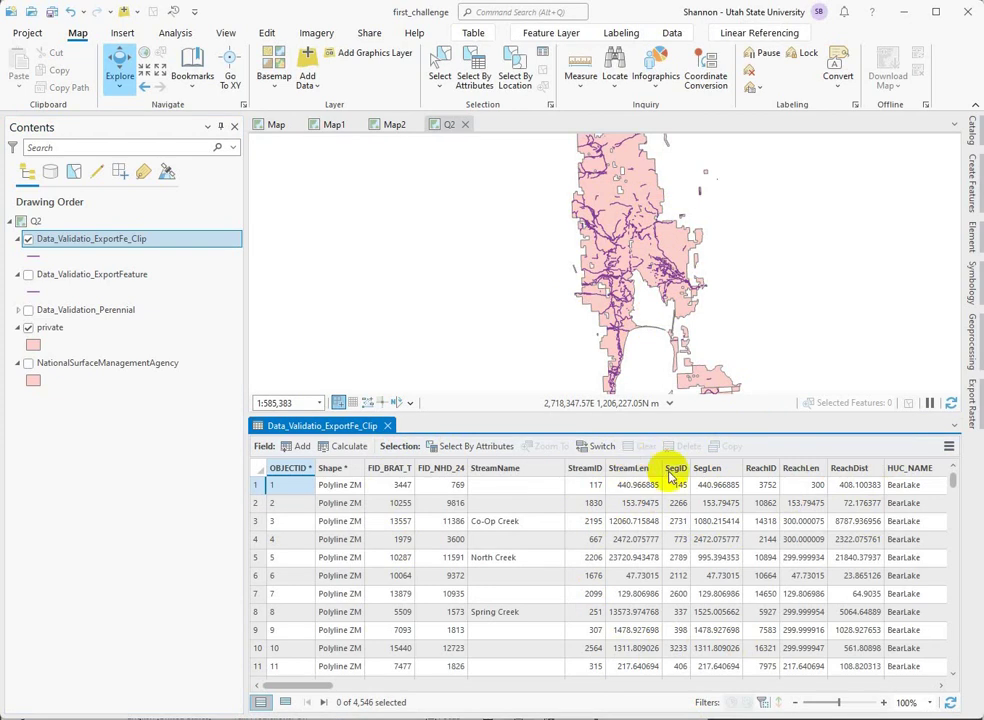
Recalculate the SegLen field of the clipped streams with Calculate Geometry, using the Length (geodesic) property
click(712, 469)
right_click(713, 469)
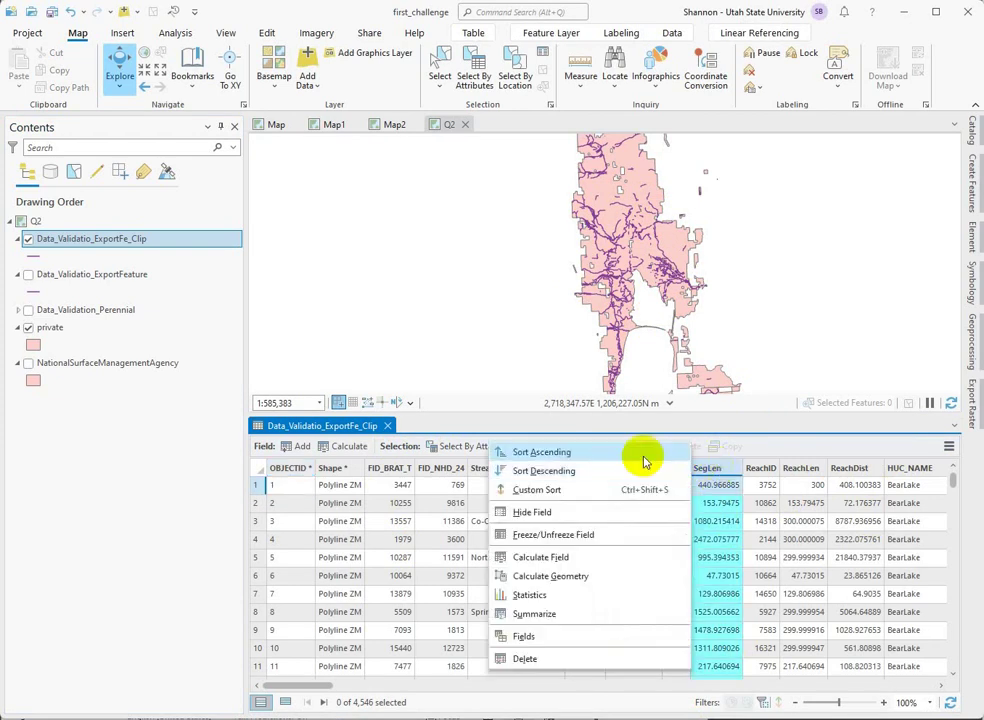
click(568, 576)
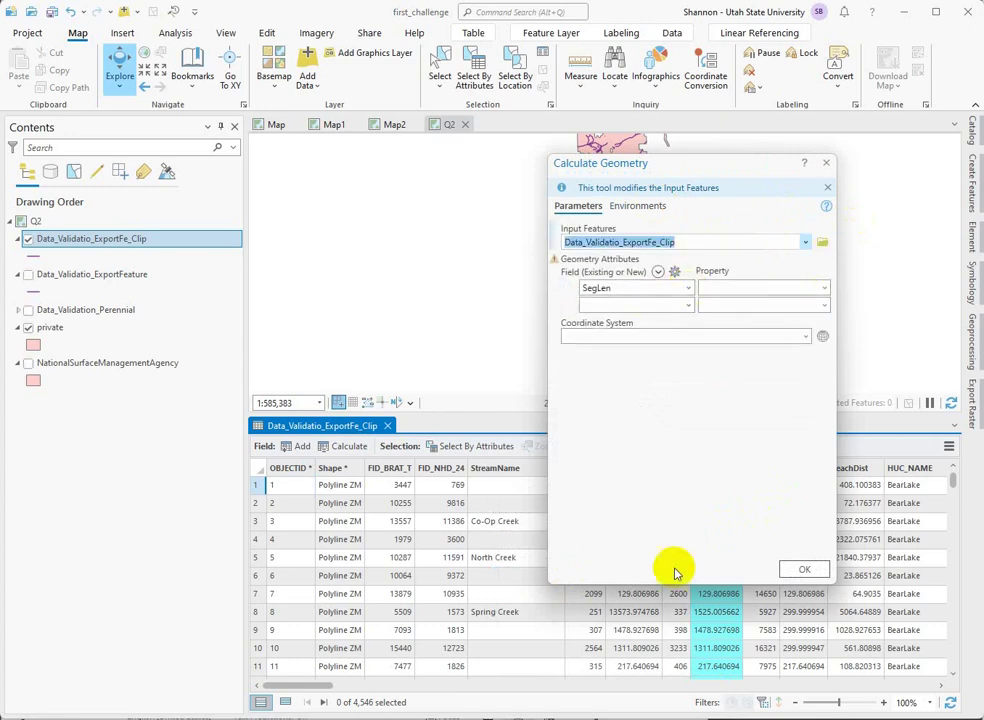
click(822, 289)
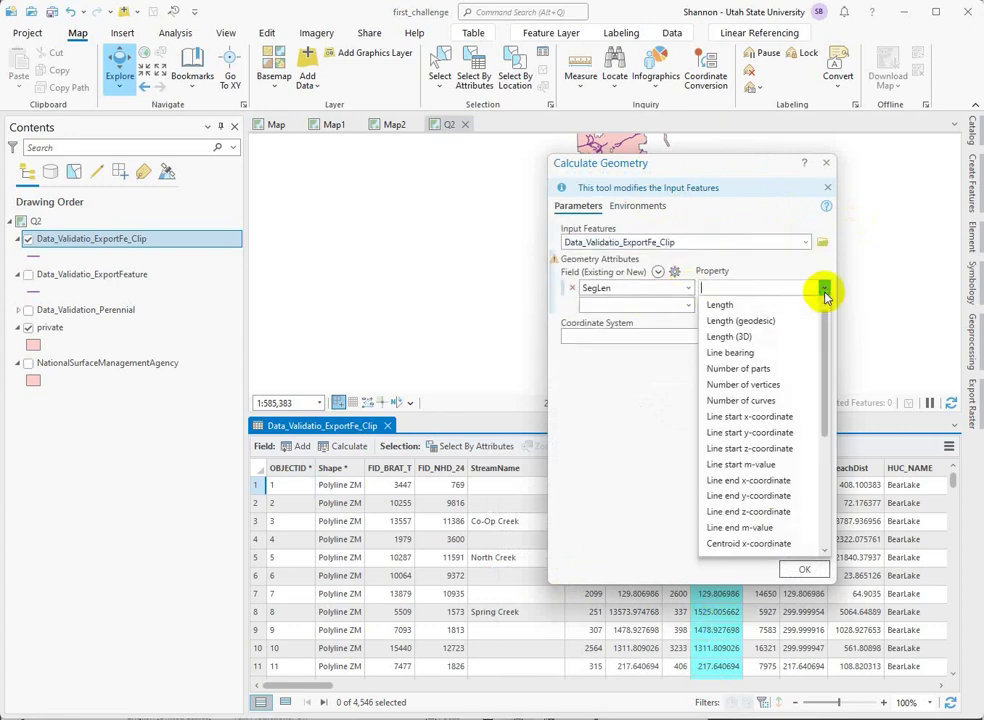
click(722, 321)
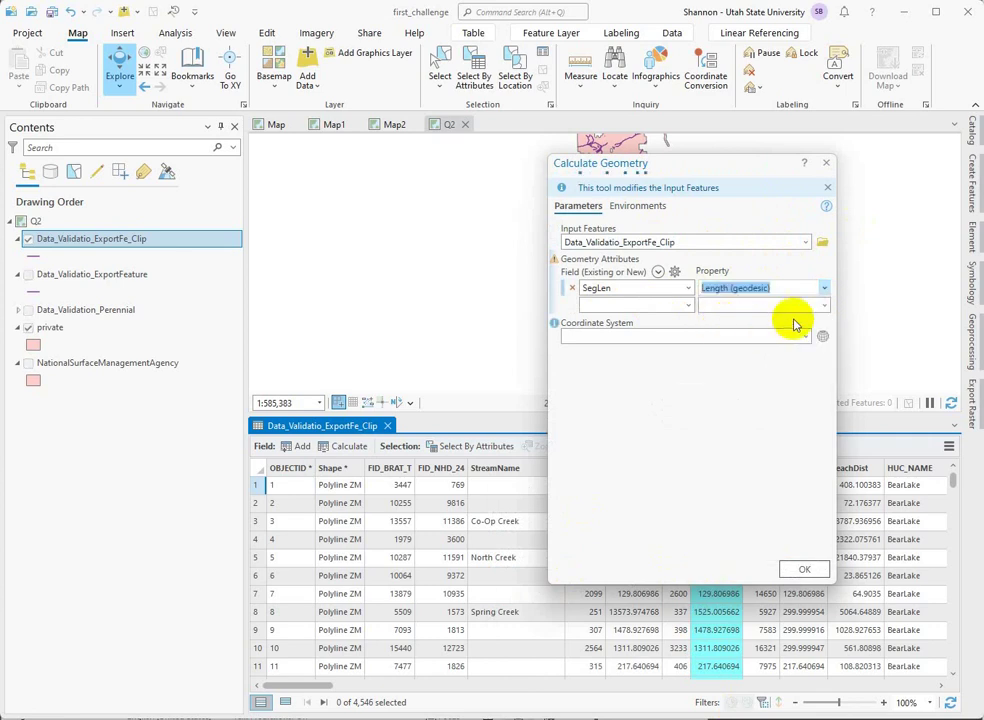
click(805, 571)
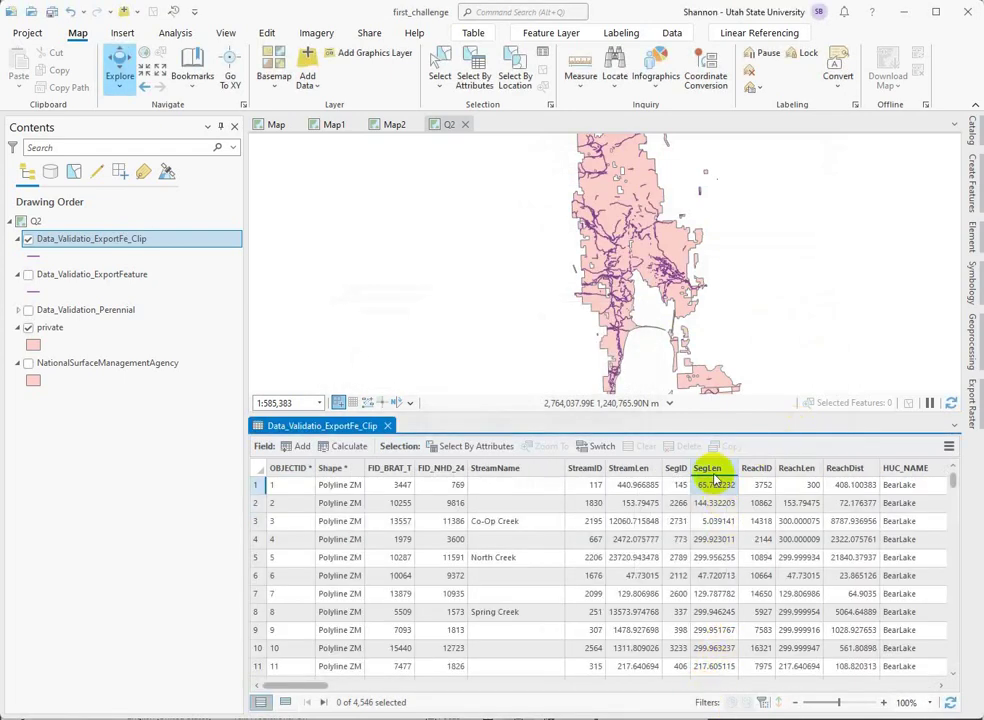
Generate statistics for the SegLen field of the clipped streams and examine the sum of the segment lengths
right_click(708, 468)
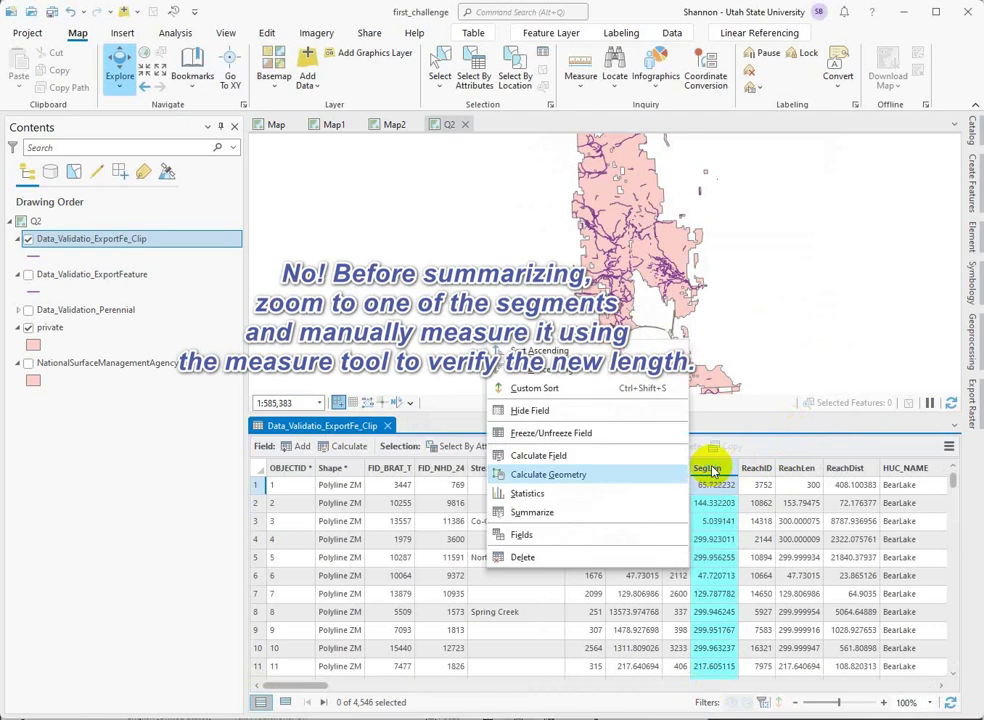
click(520, 500)
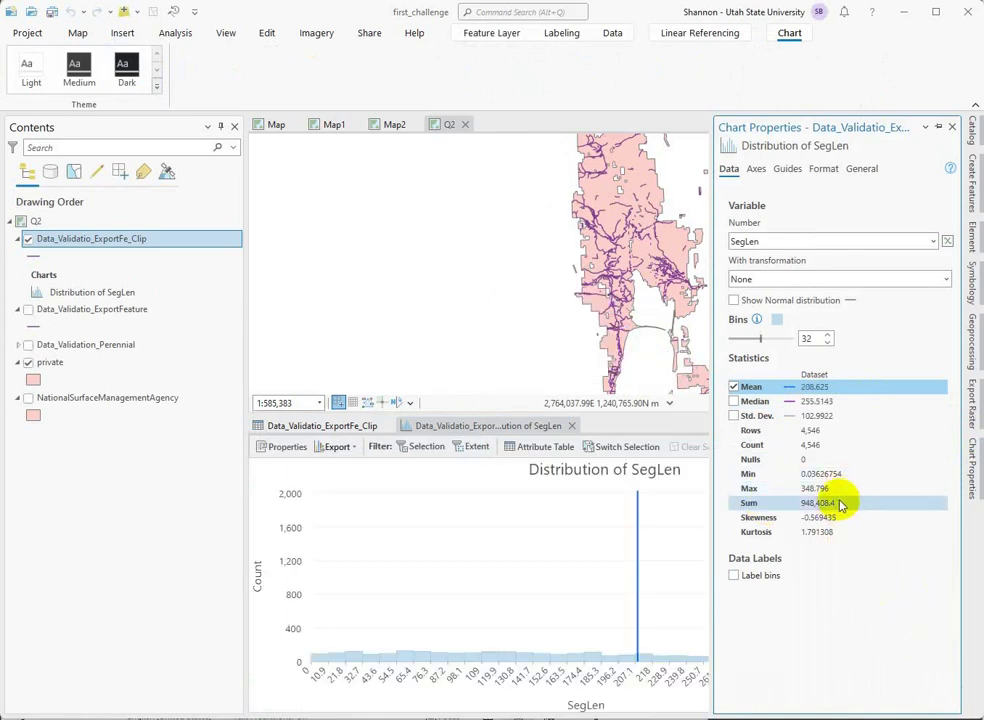
click(838, 503)
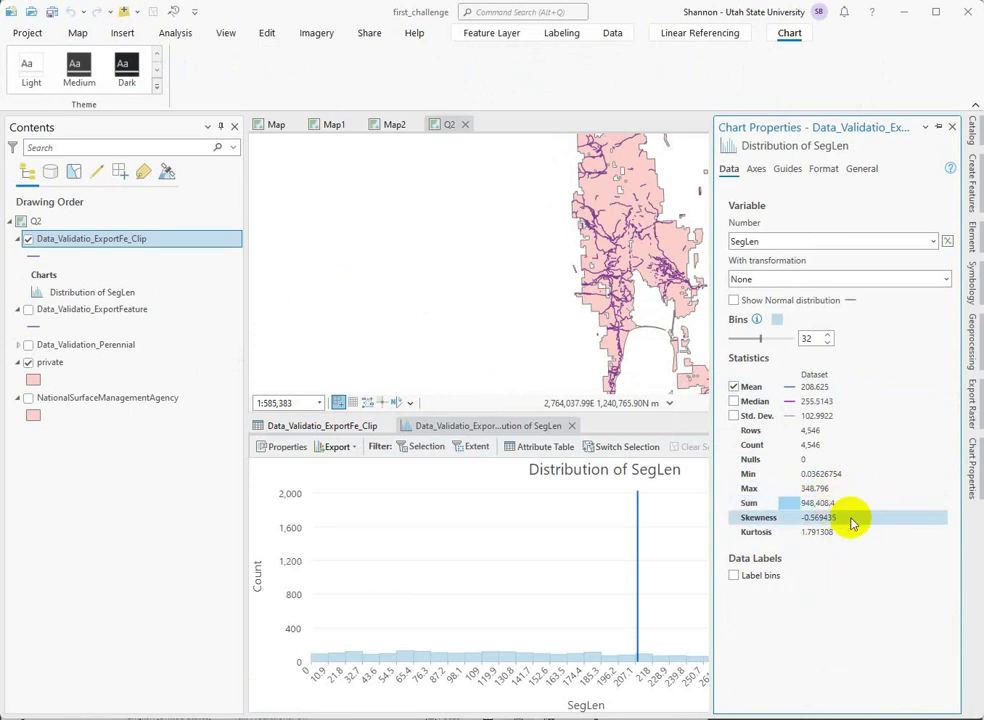
double_click(828, 506)
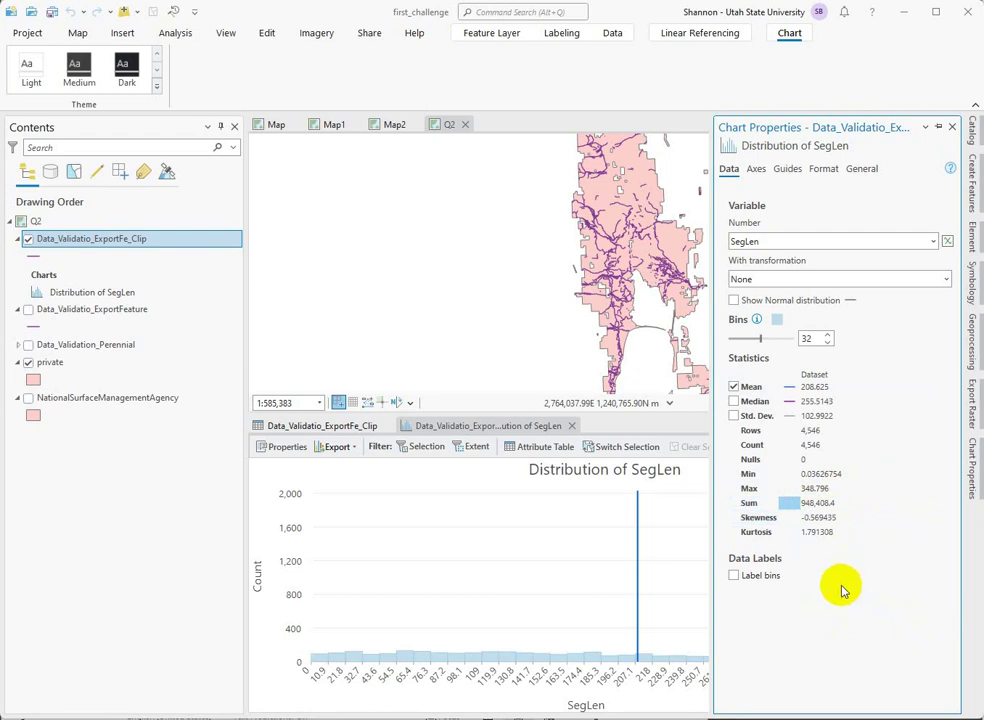
click(819, 502)
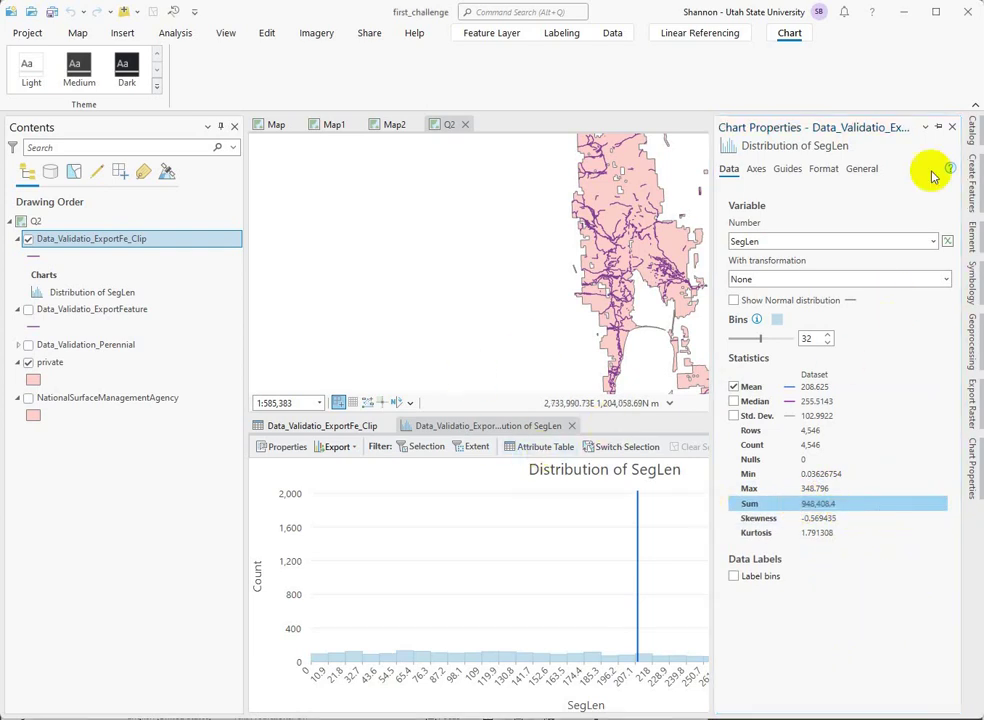
Close the chart properties, the SegLen distribution chart and the clipped streams' attribute table
click(952, 127)
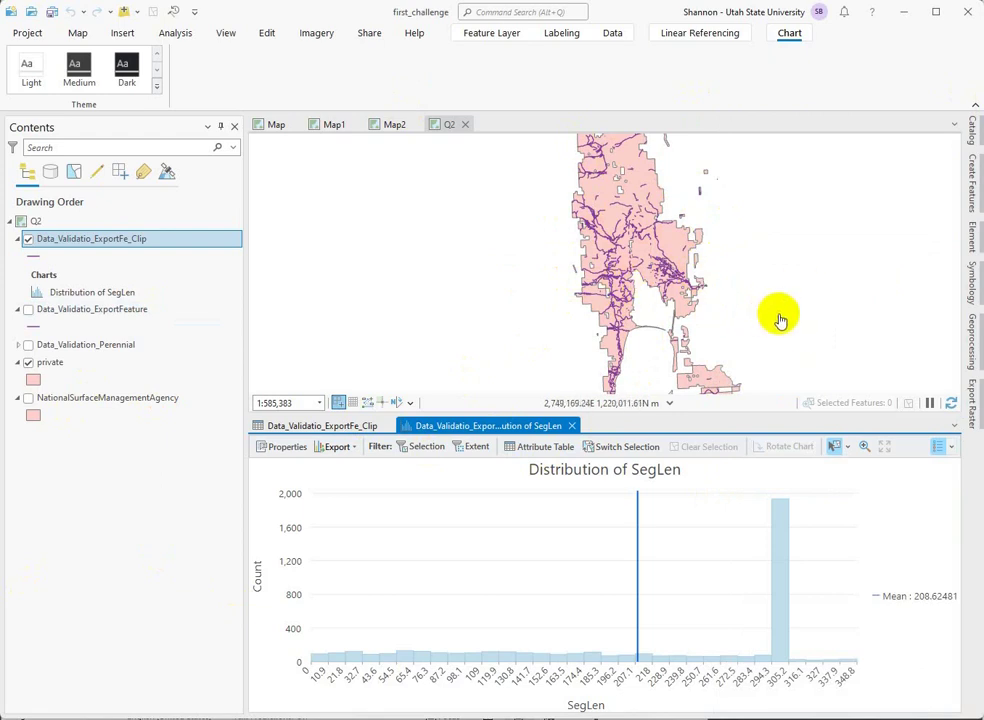
click(571, 426)
click(387, 427)
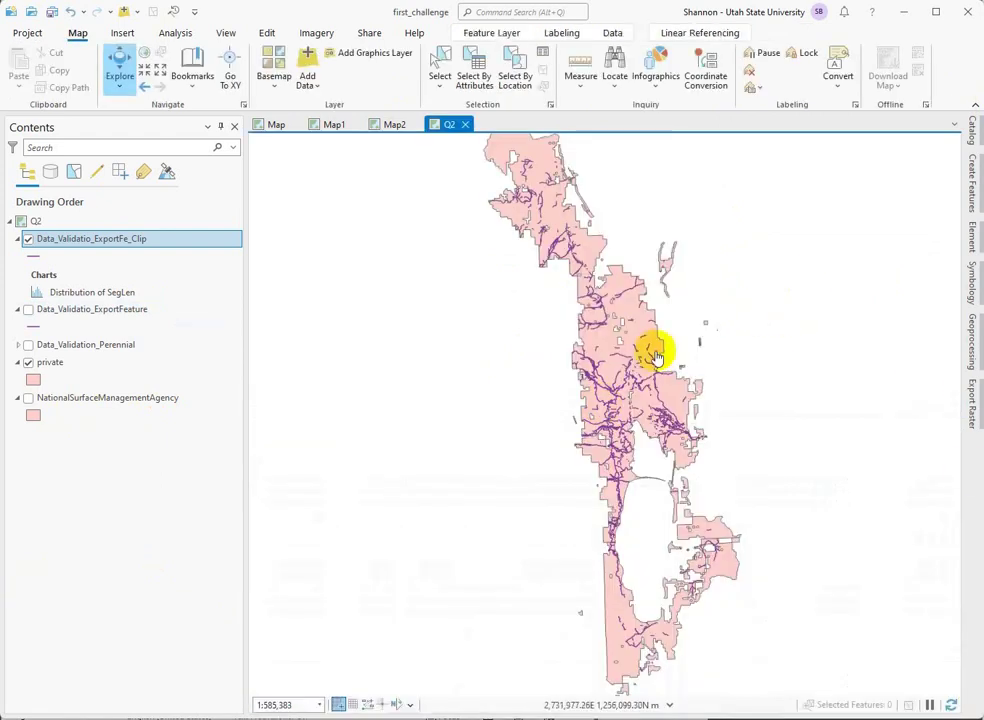